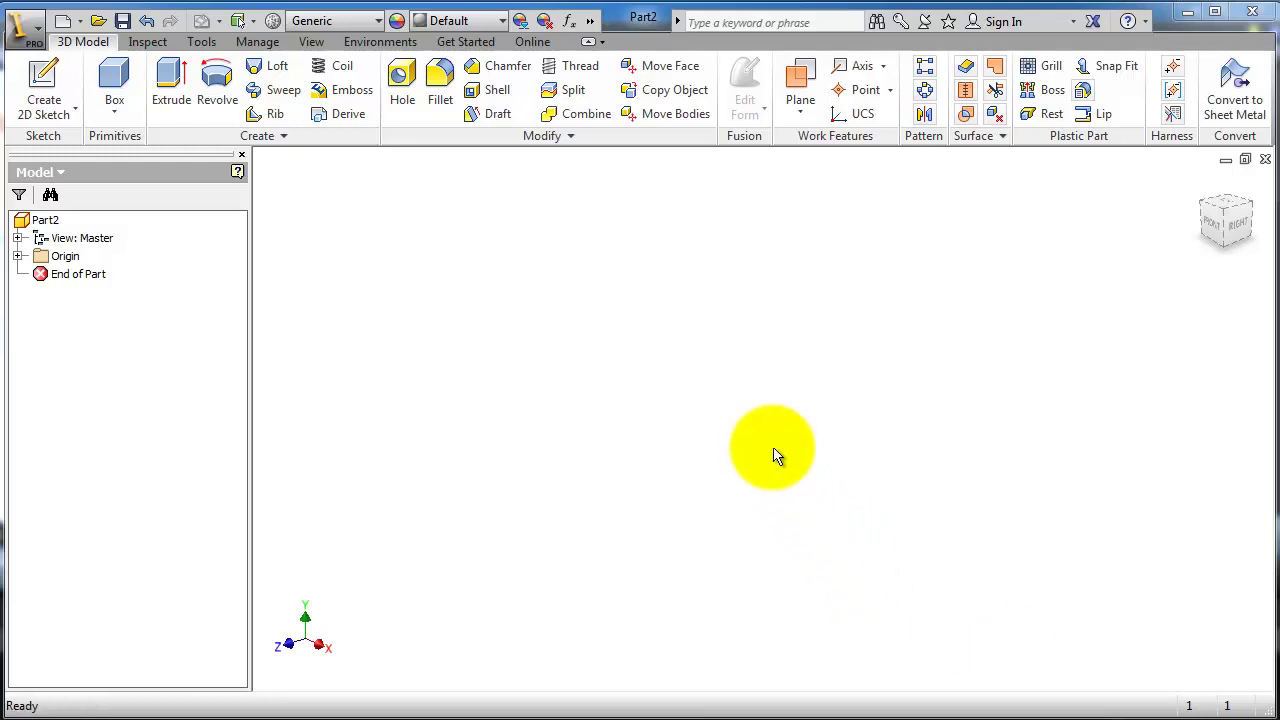
# Start a new 2D sketch in the empty Part2 file so the three origin planes appear.
pyautogui.click(44, 82)
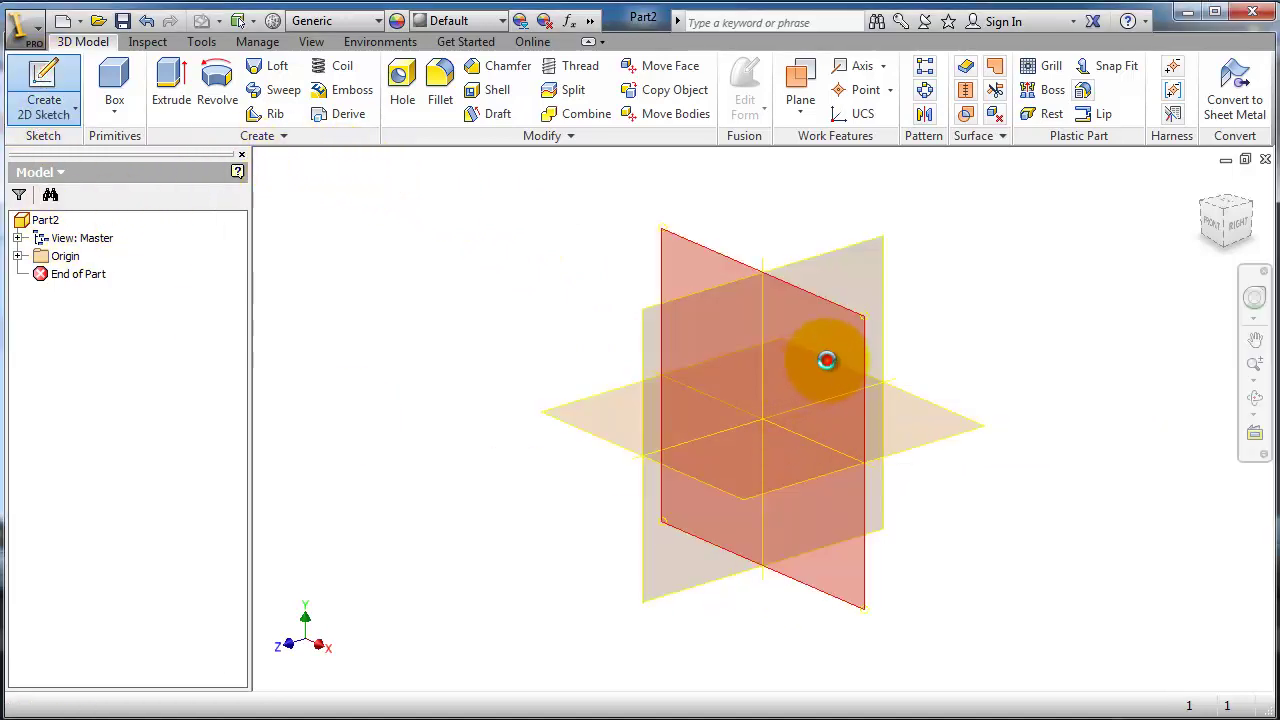
# Open Sketch2 on the front origin plane and pick Spline Interpolation from the Spline list.
pyautogui.click(825, 360)
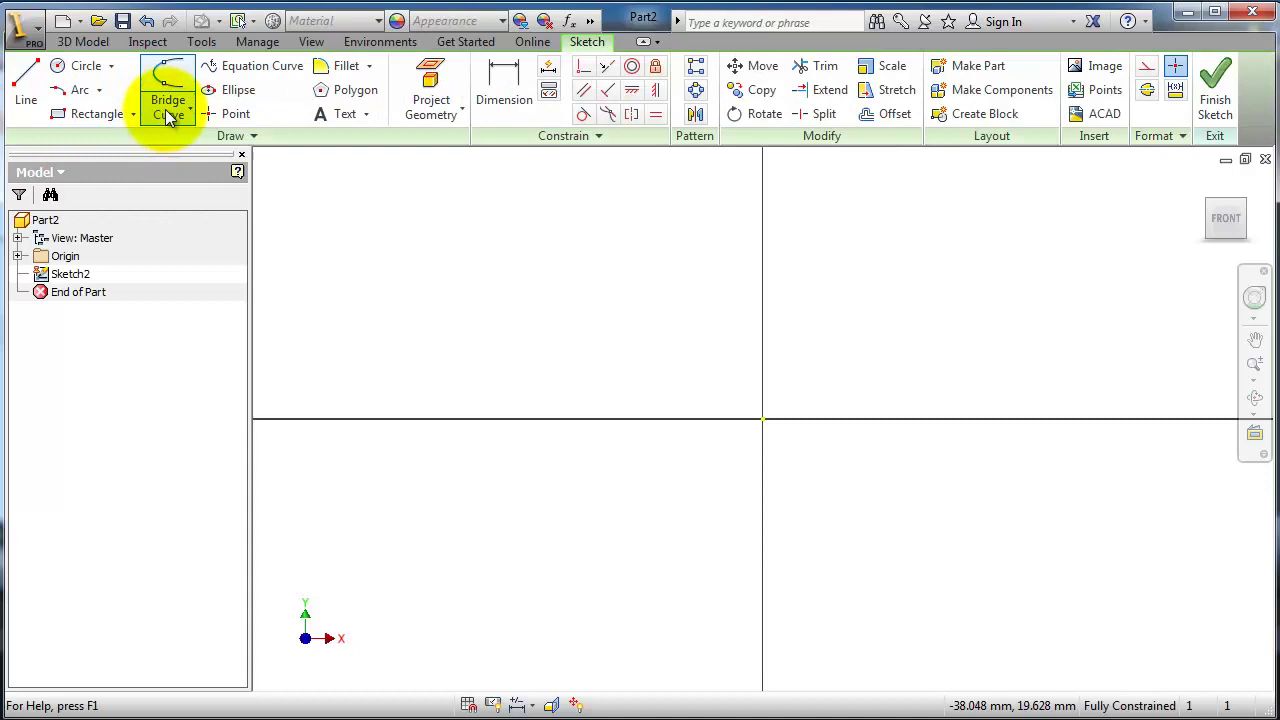
pyautogui.click(192, 116)
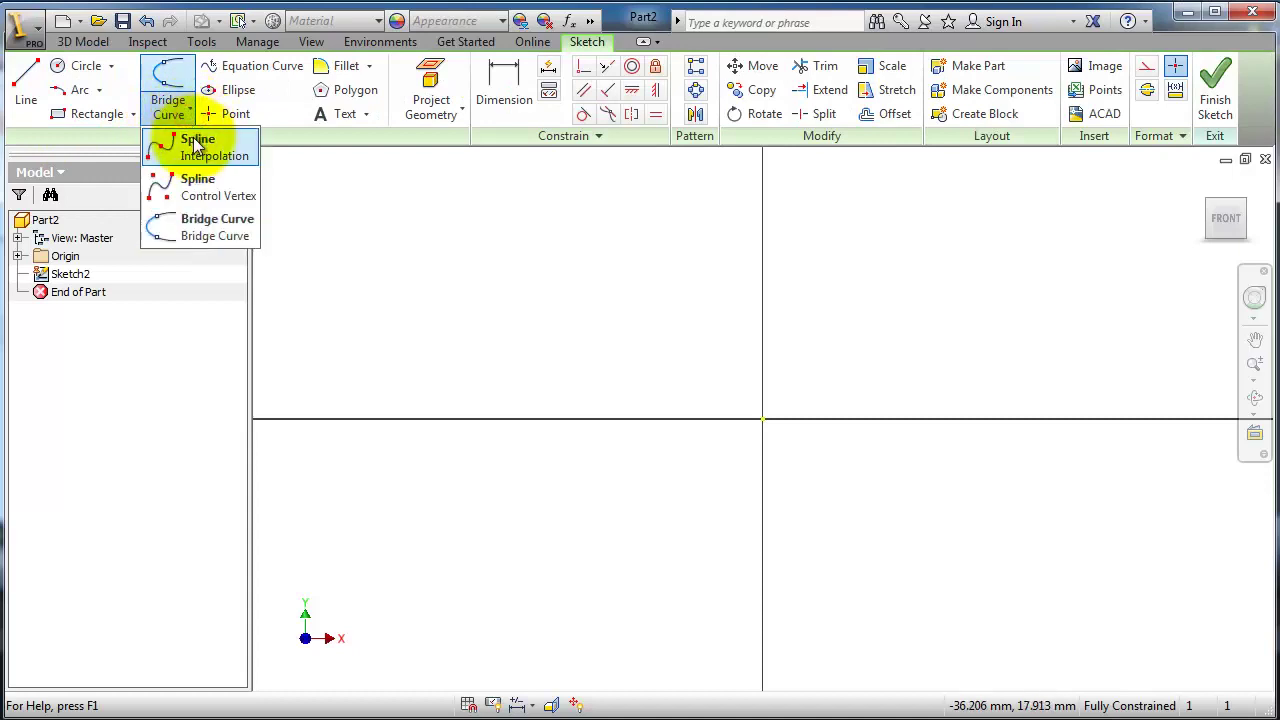
pyautogui.click(192, 135)
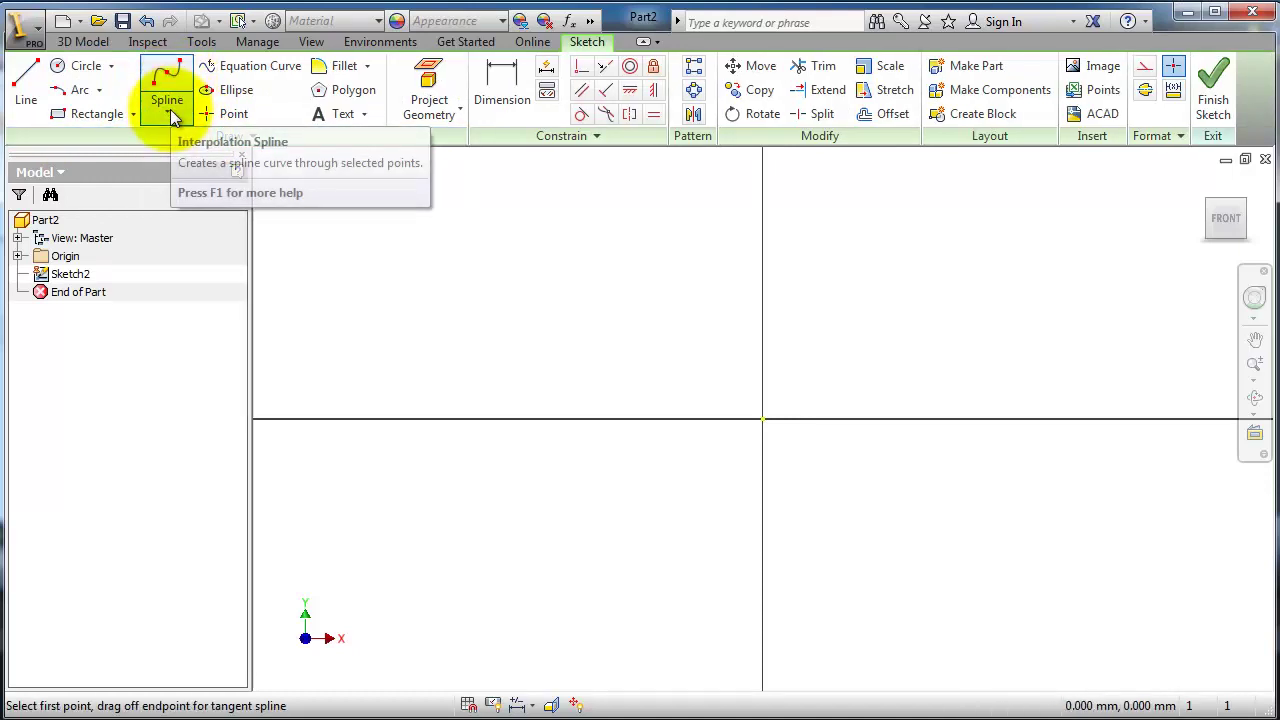
pyautogui.click(168, 112)
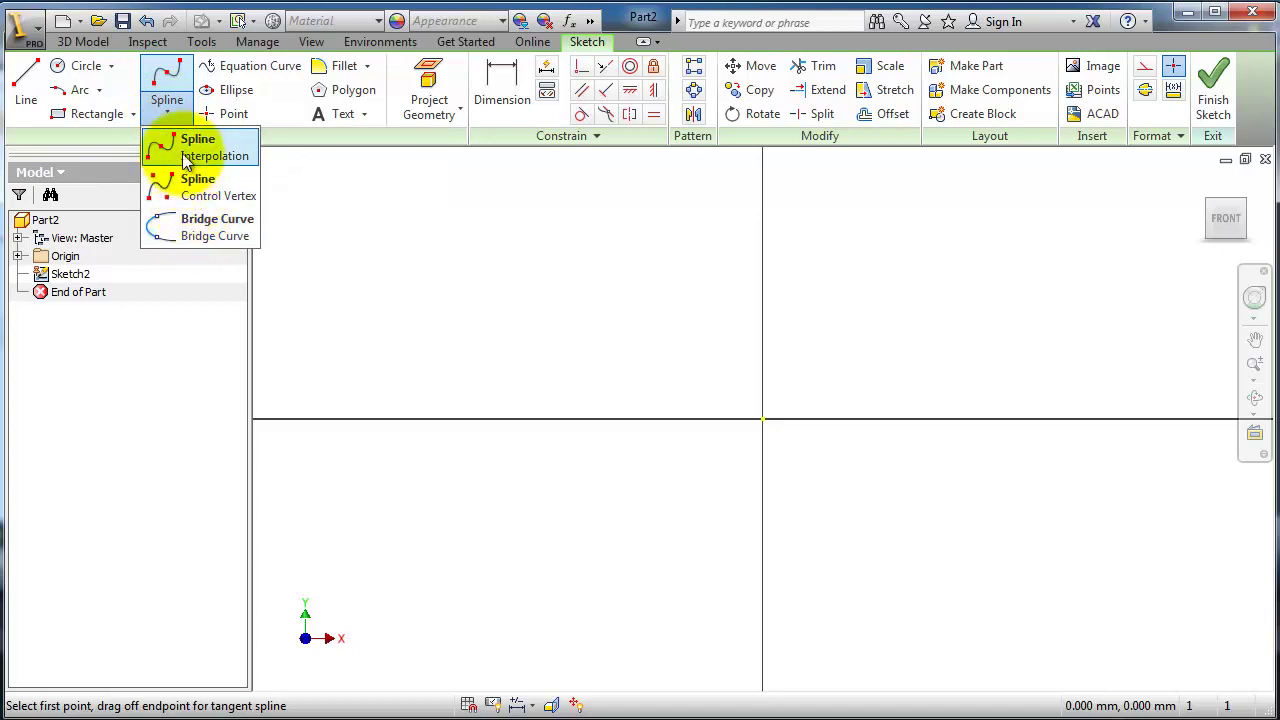
pyautogui.click(168, 110)
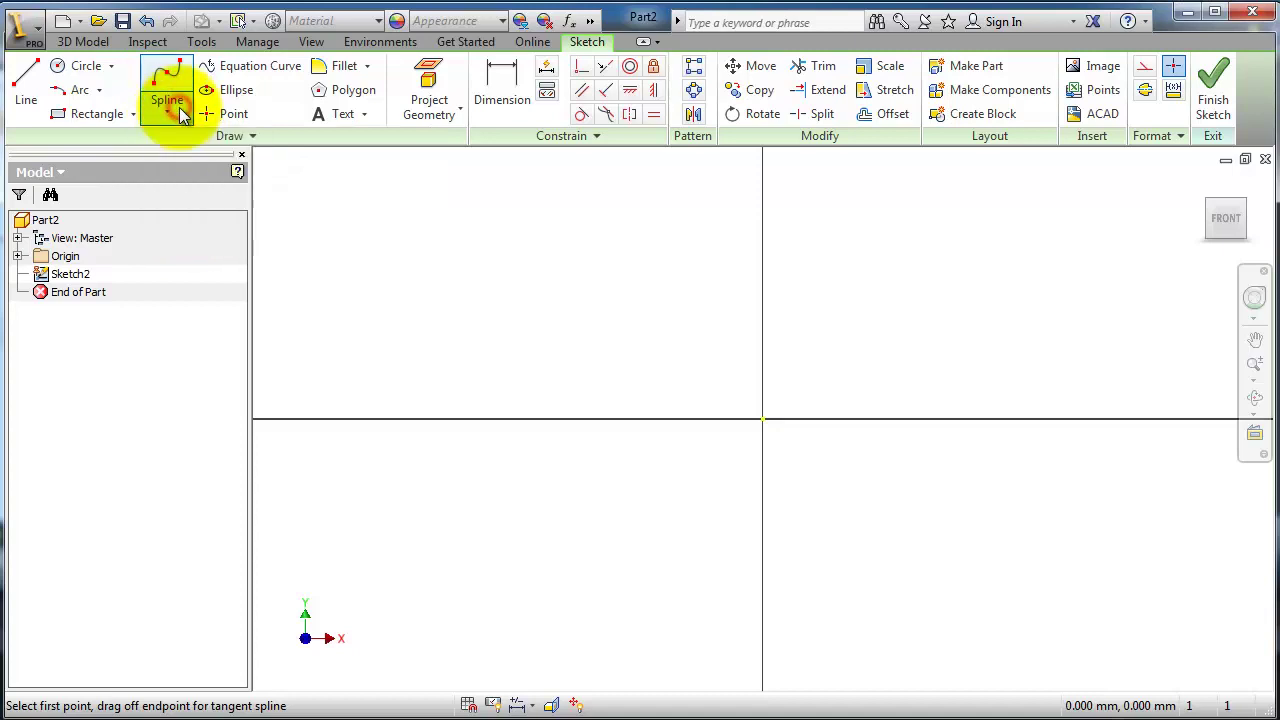
pyautogui.click(182, 114)
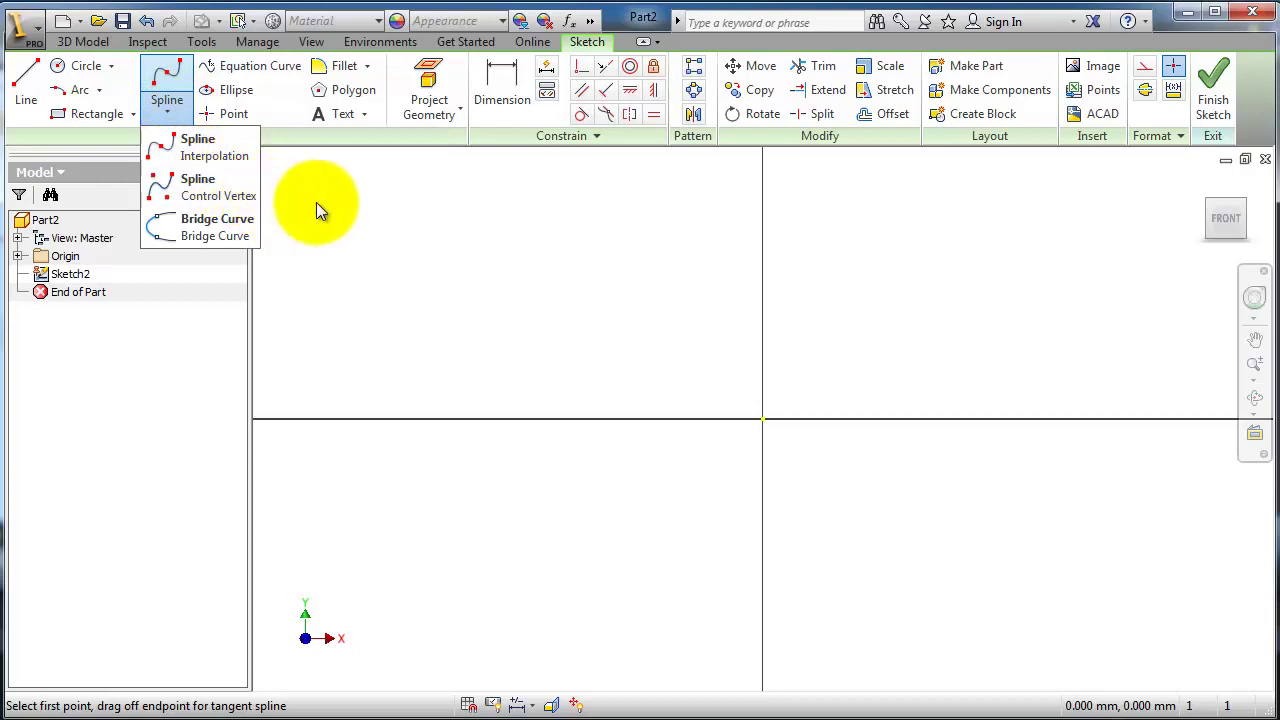
# Draw a wavy interpolation spline through five fit points from upper left to far right.
pyautogui.click(207, 158)
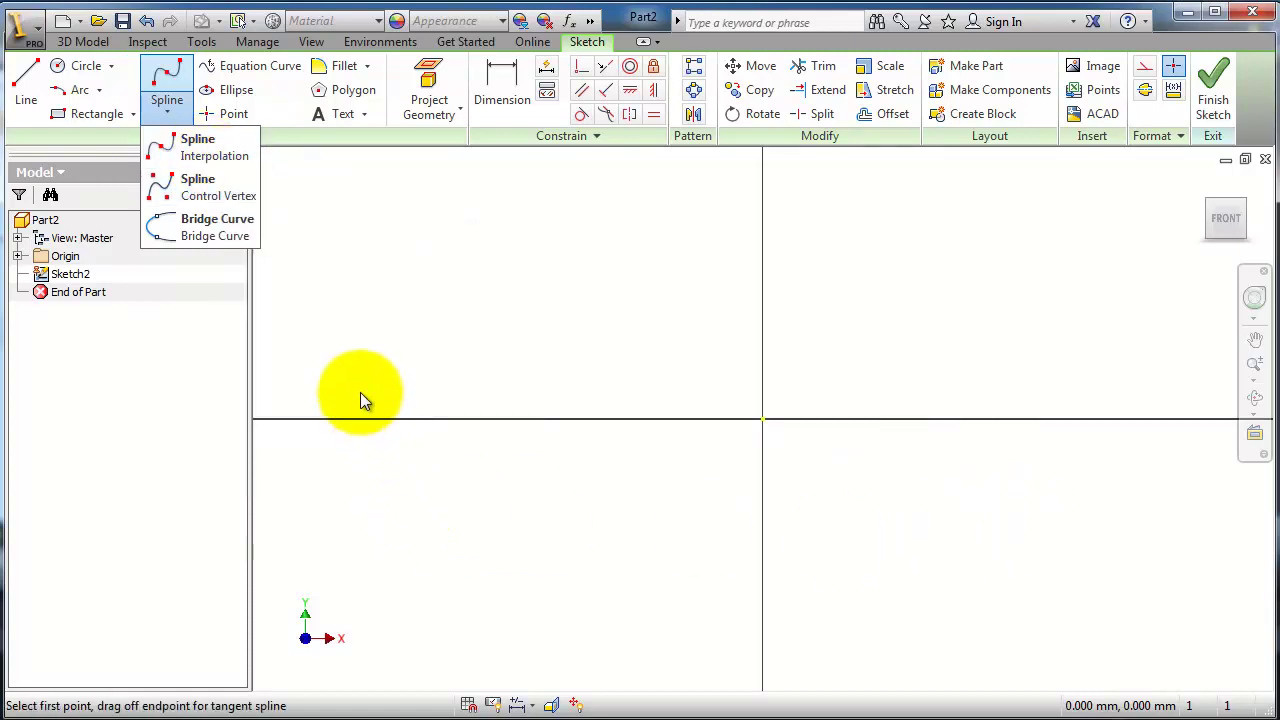
pyautogui.click(222, 159)
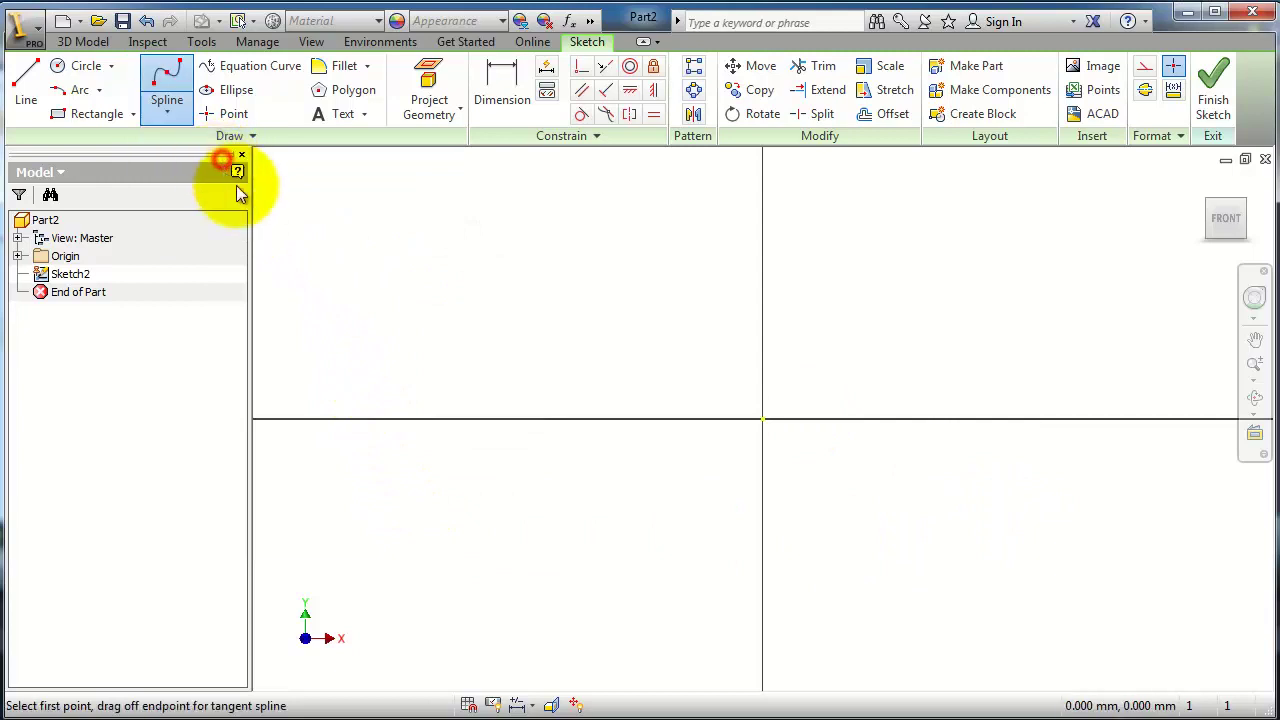
pyautogui.click(351, 291)
pyautogui.click(458, 345)
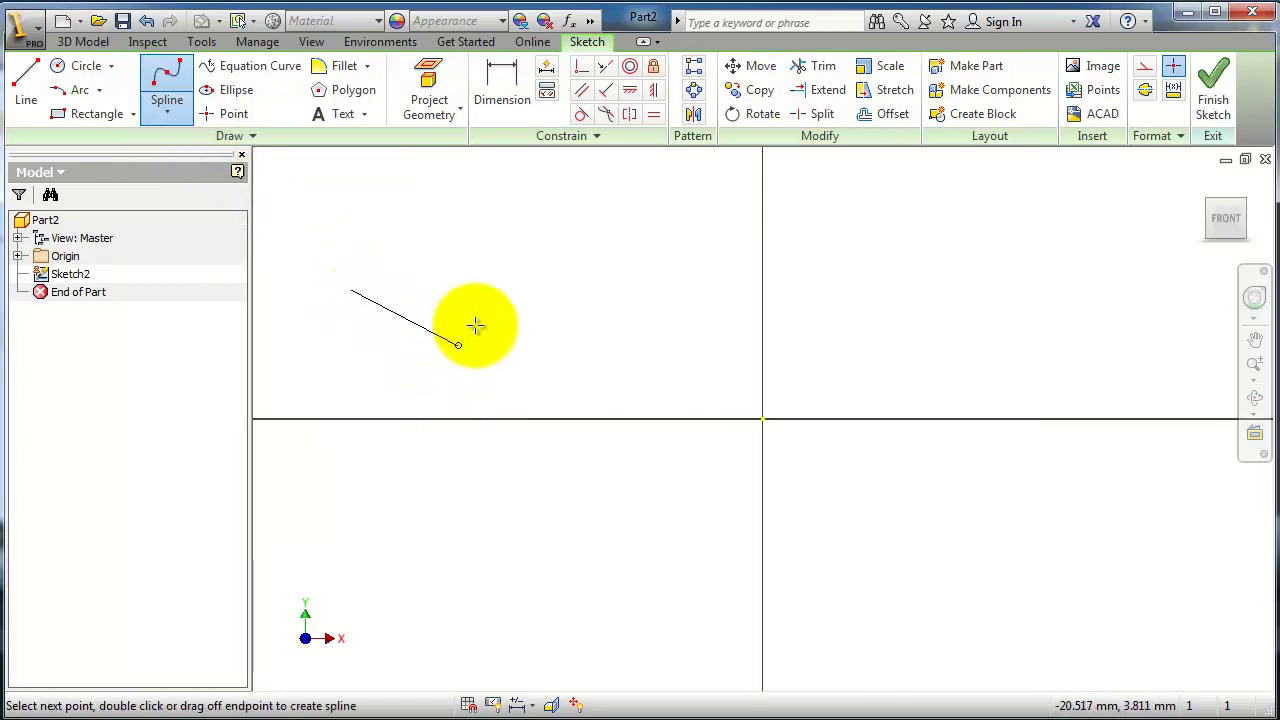
pyautogui.click(483, 321)
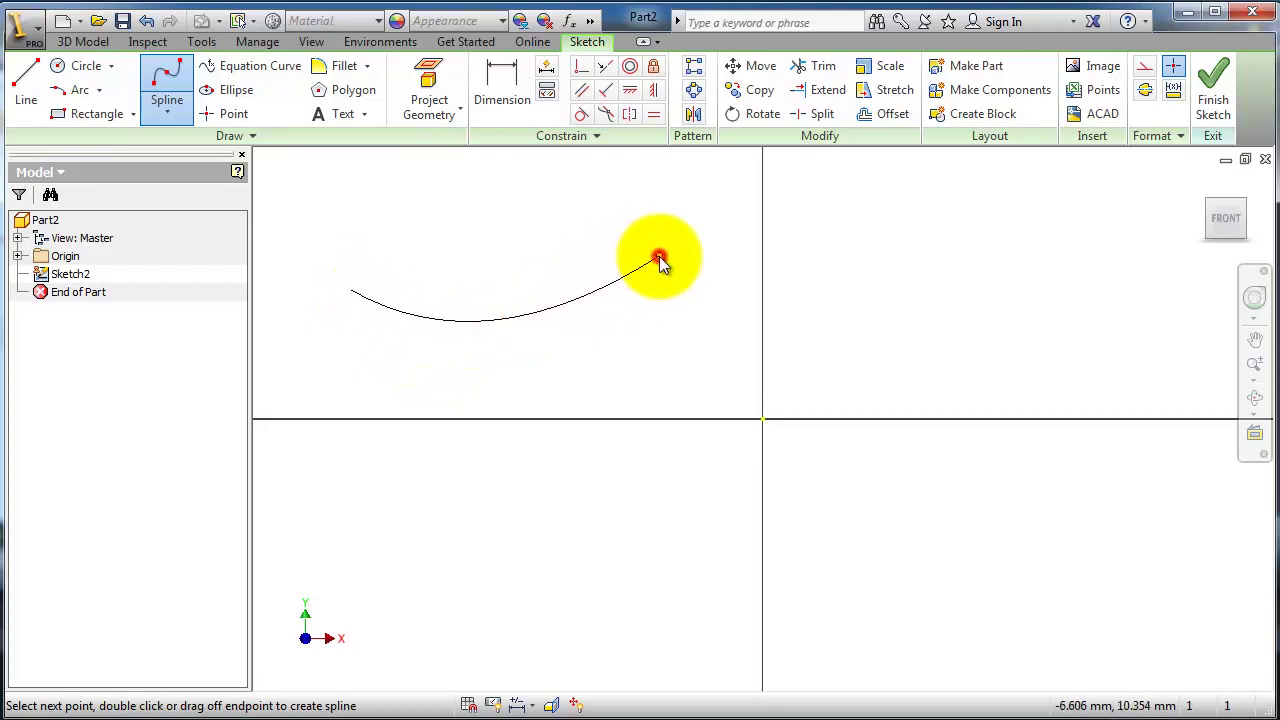
pyautogui.click(659, 259)
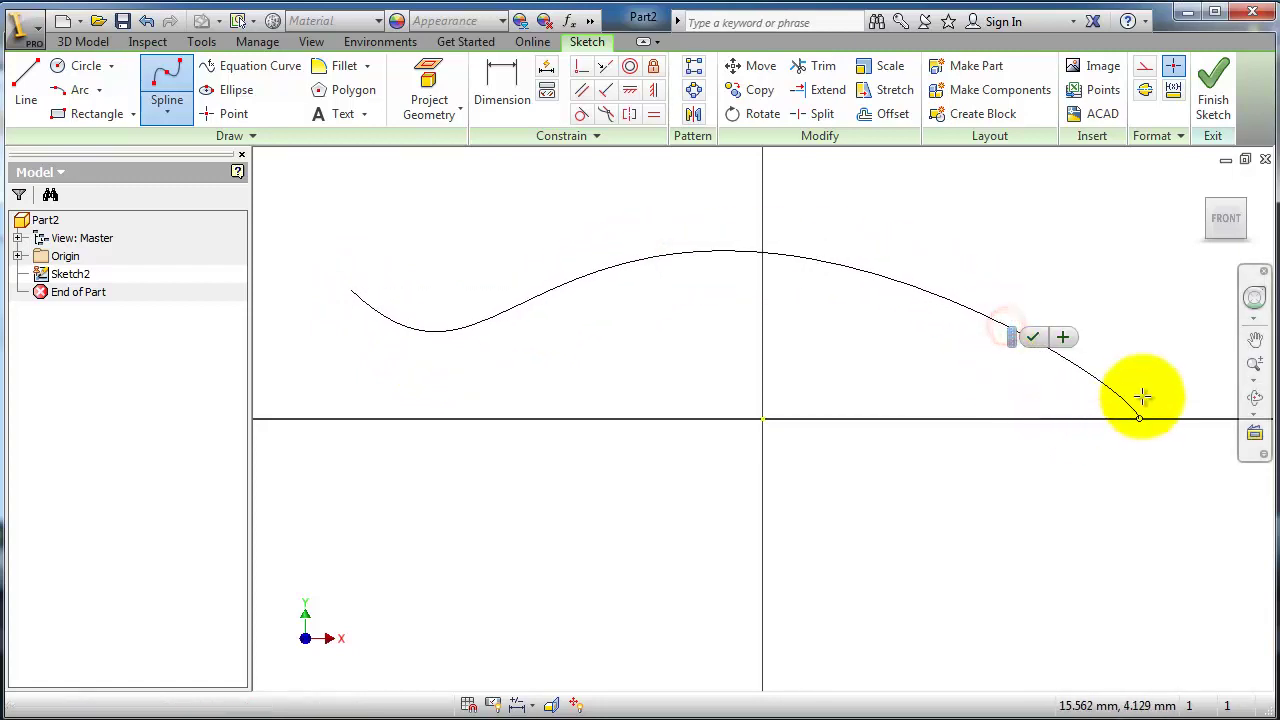
pyautogui.click(1193, 329)
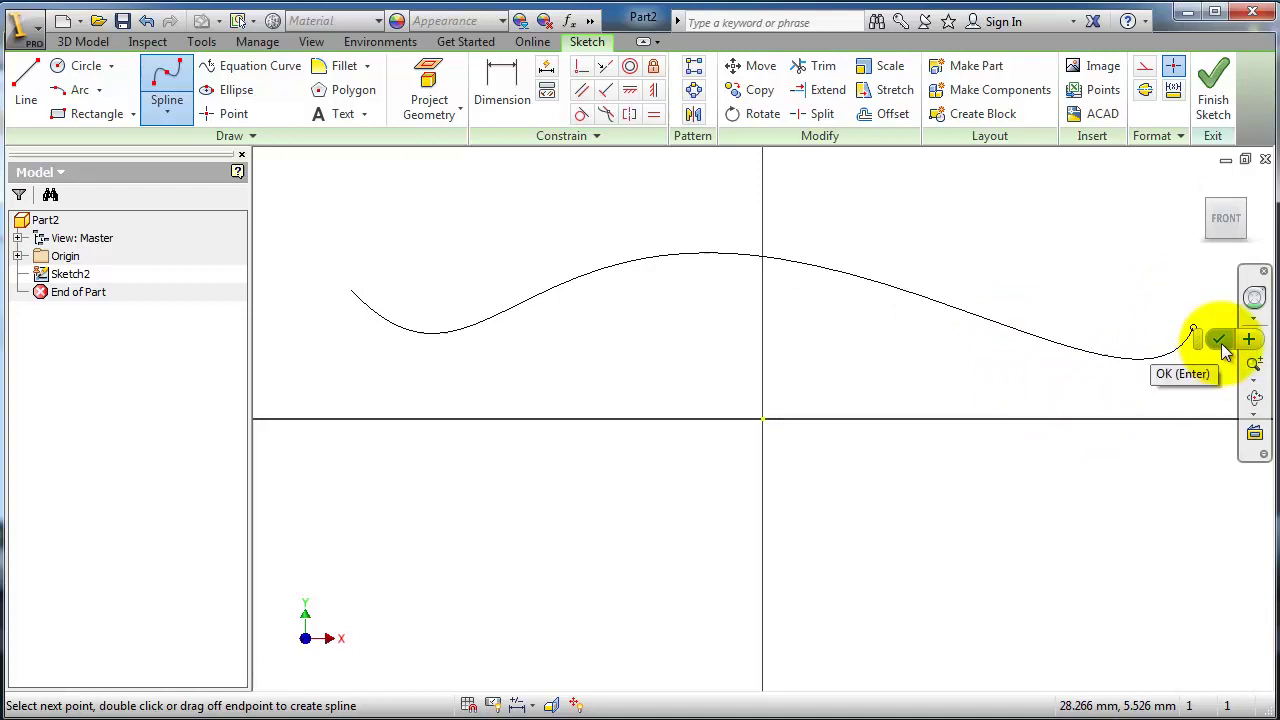
# Finish the wave spline, exit the spline tool and centre the curve in view.
pyautogui.click(1221, 342)
pyautogui.press('Escape')
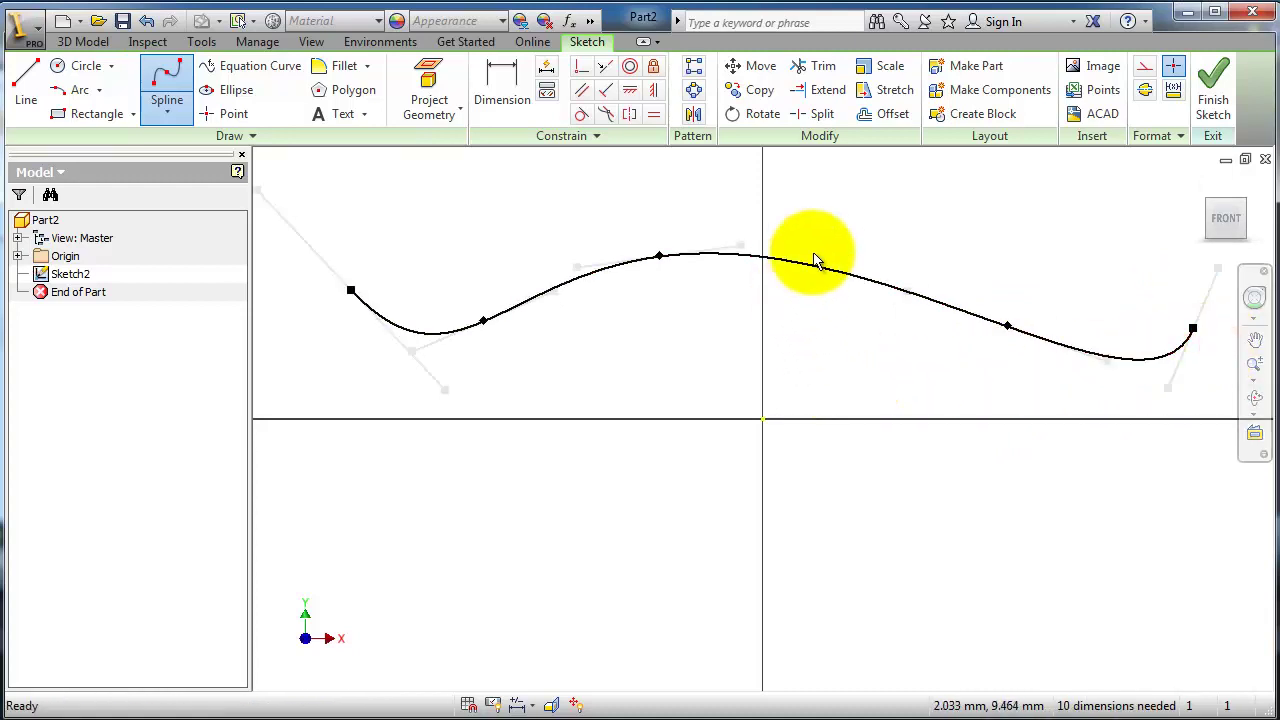
pyautogui.moveTo(863, 237)
pyautogui.mouseDown(button='middle')
pyautogui.moveTo(805, 262)
pyautogui.moveTo(806, 283)
pyautogui.mouseUp(button='middle')
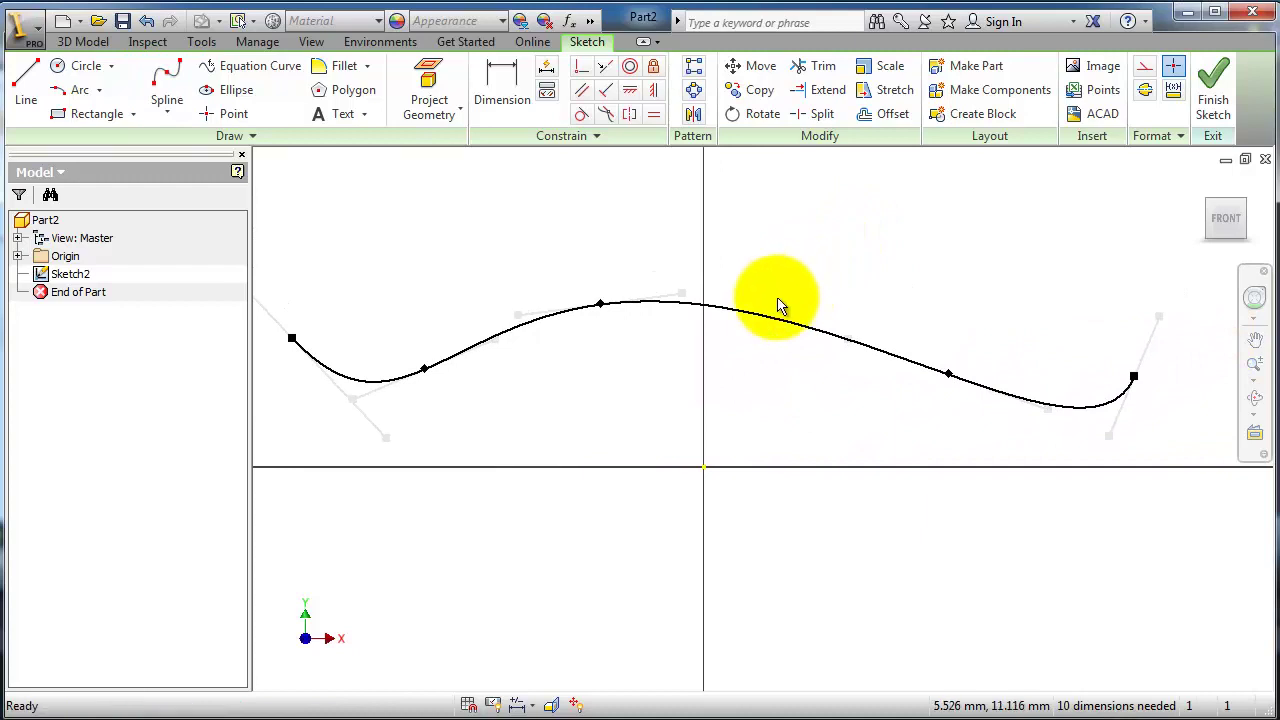
pyautogui.moveTo(749, 434); pyautogui.dragTo(794, 409, button='middle')
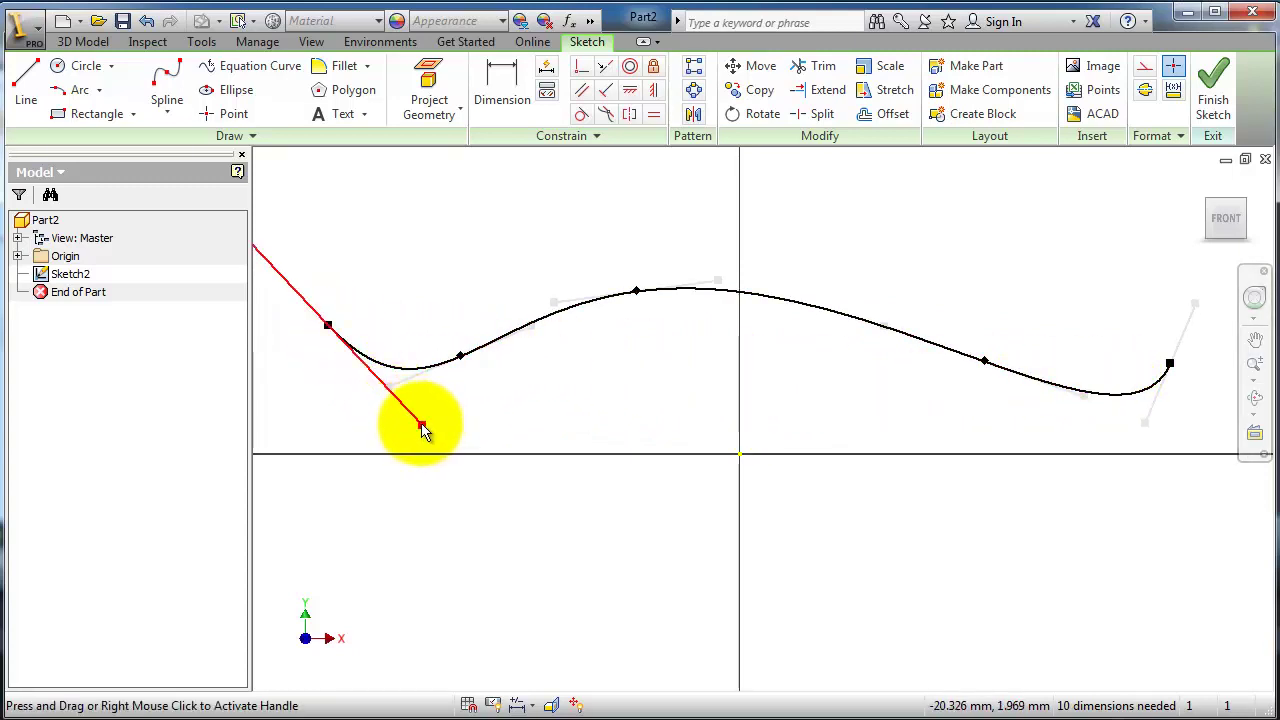
# Tilt the spline's start tangent and drag left fit points lower to sharpen the left dip.
pyautogui.moveTo(421, 428); pyautogui.dragTo(513, 434)
pyautogui.moveTo(330, 236); pyautogui.dragTo(360, 234)
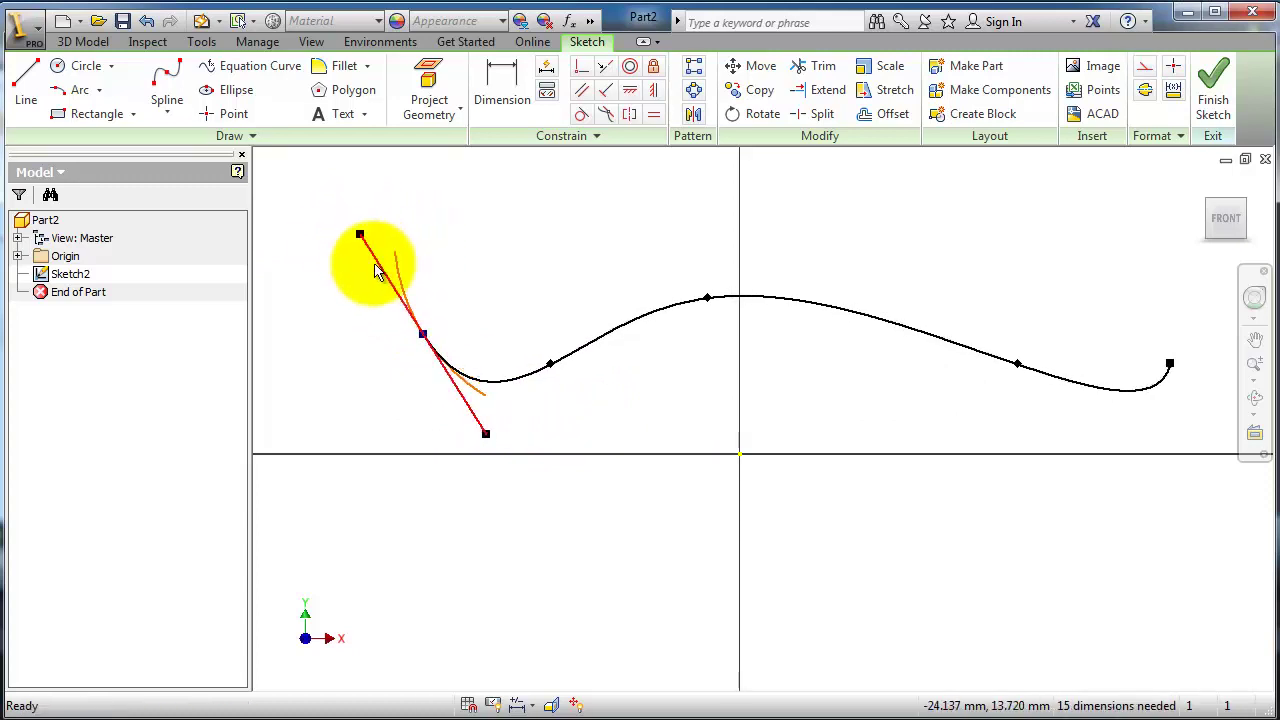
pyautogui.click(549, 364)
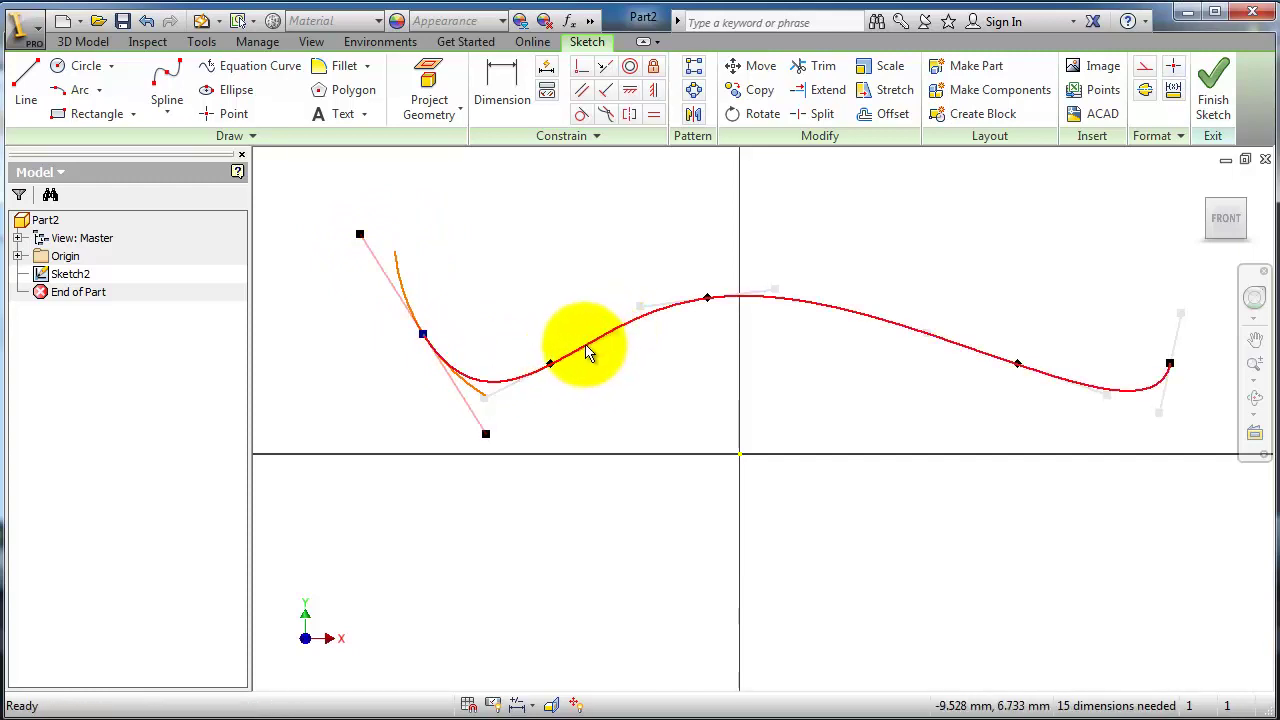
pyautogui.click(578, 348)
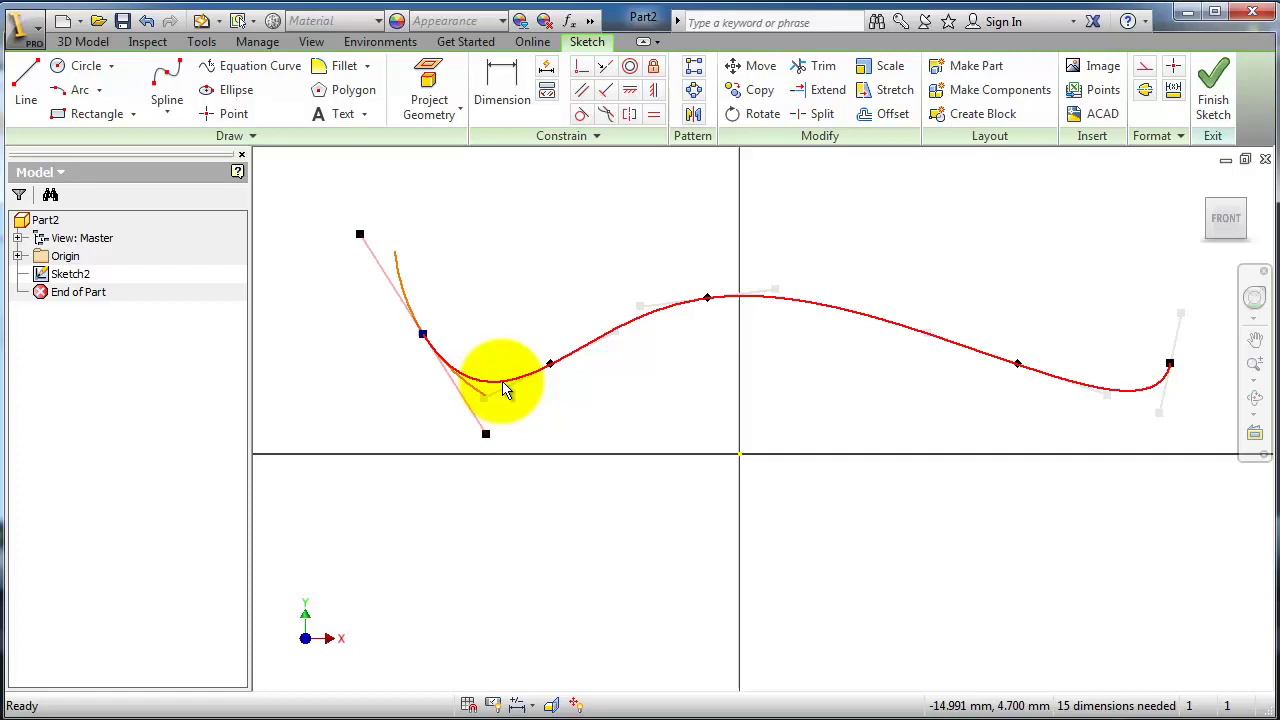
pyautogui.moveTo(481, 395); pyautogui.dragTo(508, 422)
pyautogui.moveTo(637, 356)
pyautogui.mouseDown()
pyautogui.moveTo(634, 328)
pyautogui.moveTo(651, 361)
pyautogui.mouseUp()
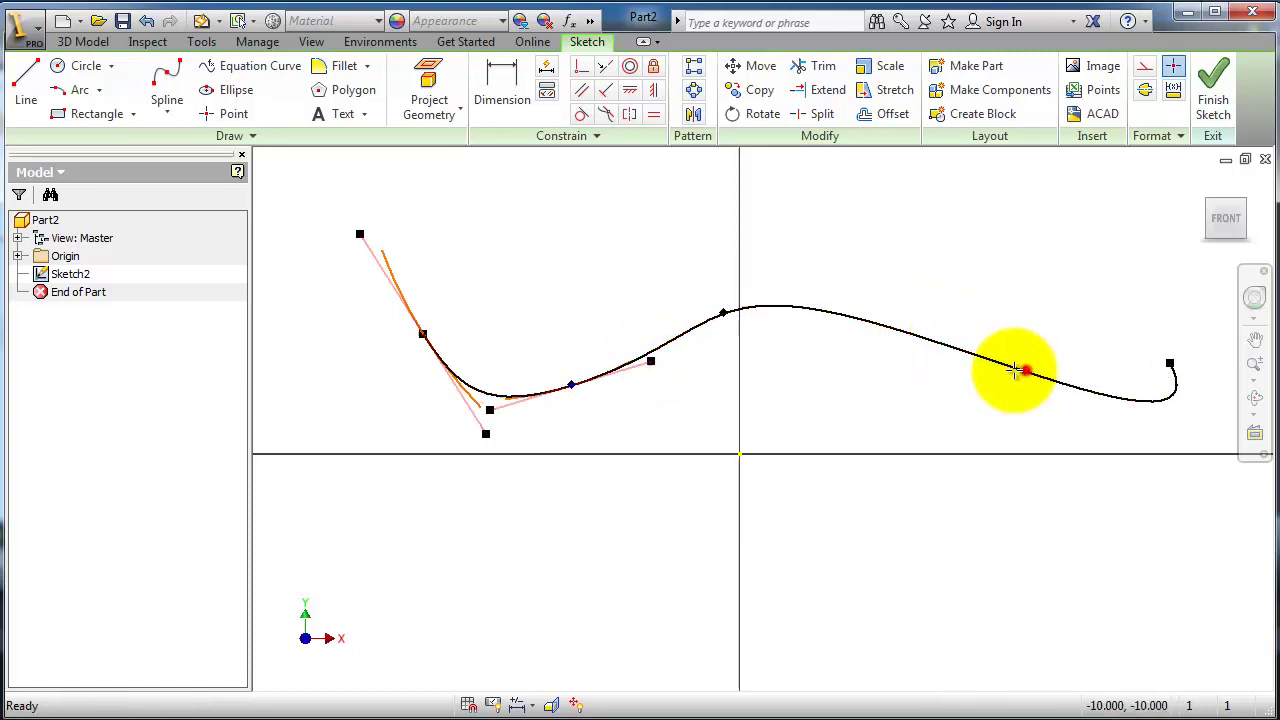
# Pull a right fit point left and tilt the spline's end tangent handle.
pyautogui.moveTo(1015, 370); pyautogui.dragTo(951, 371)
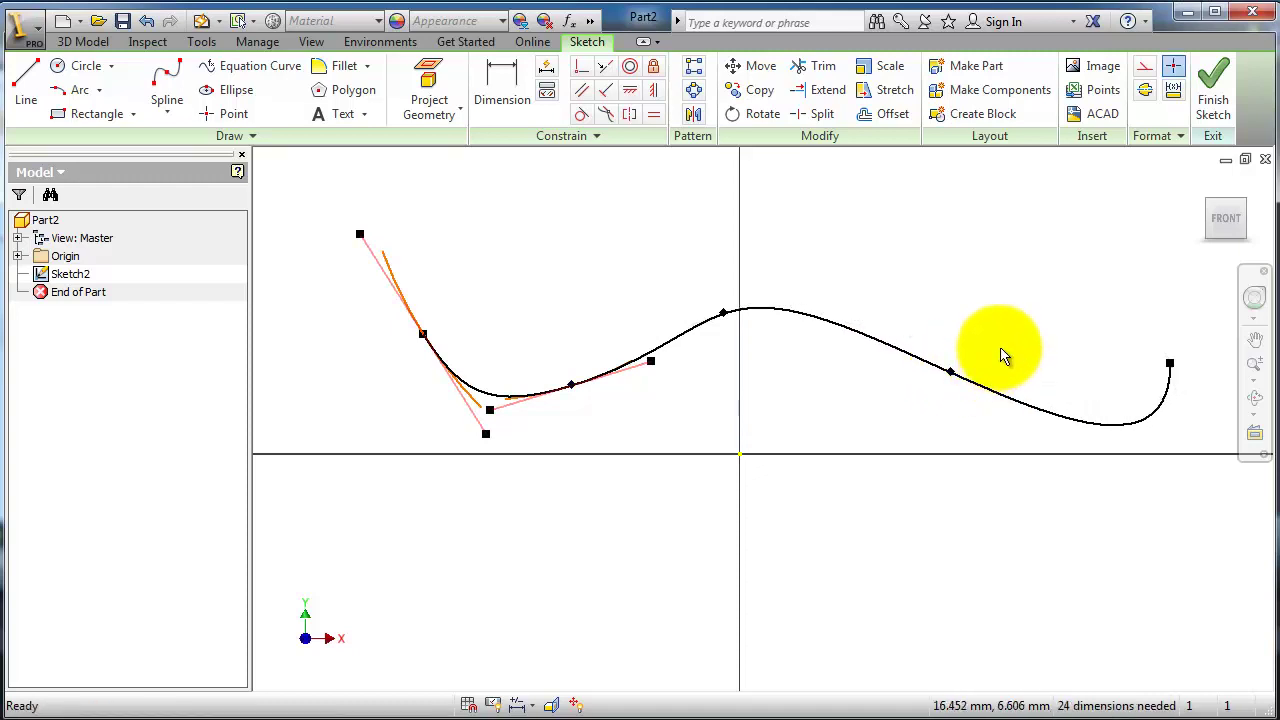
pyautogui.moveTo(1005, 357); pyautogui.dragTo(930, 315, button='middle')
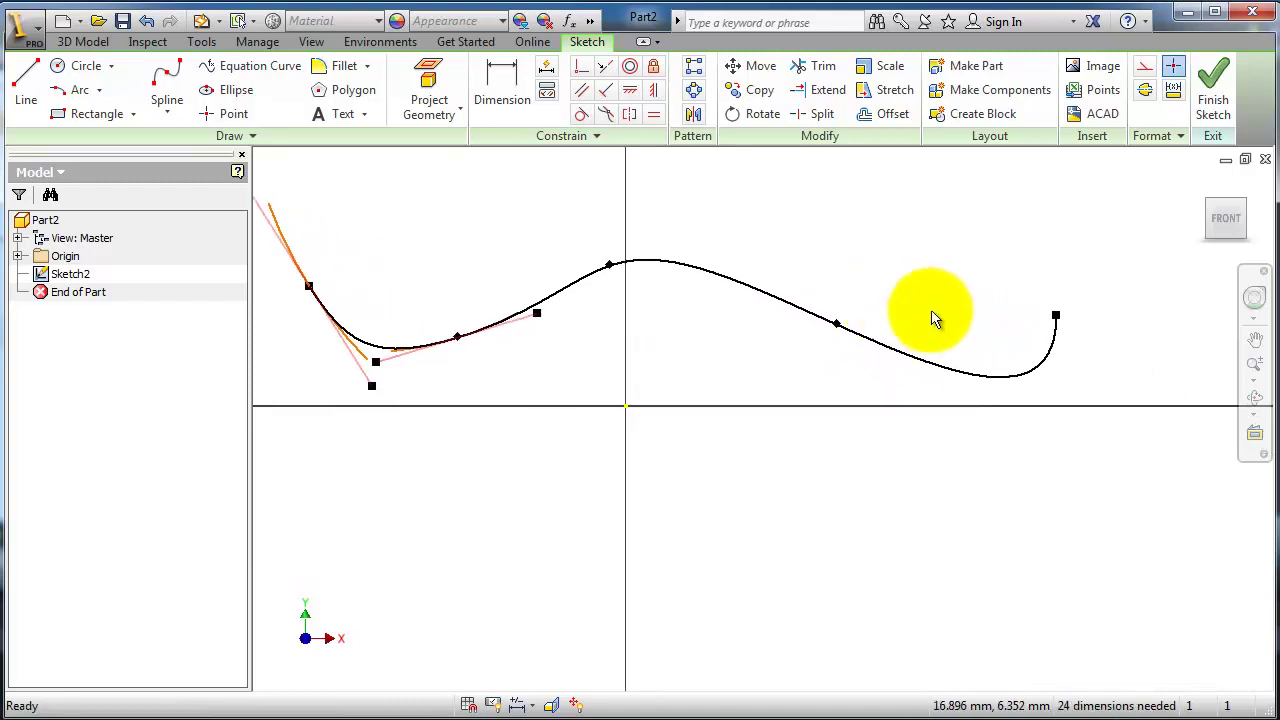
pyautogui.click(1057, 317)
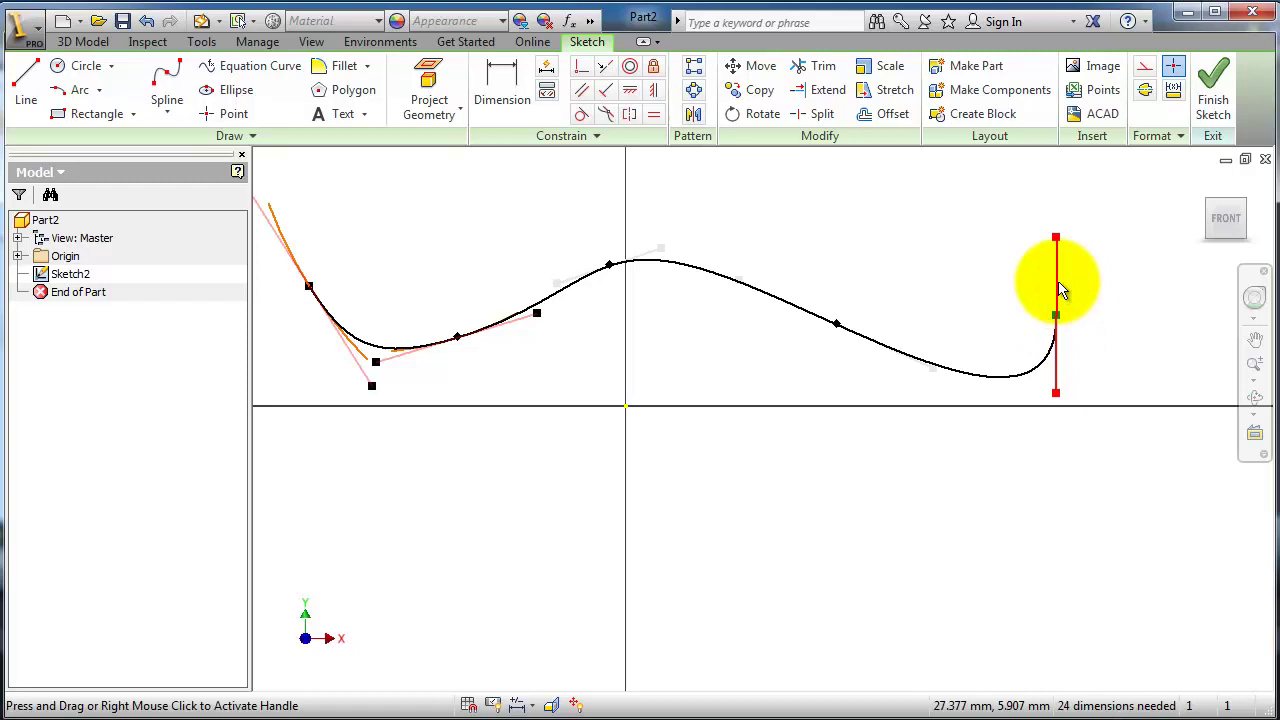
pyautogui.moveTo(1057, 241); pyautogui.dragTo(991, 243)
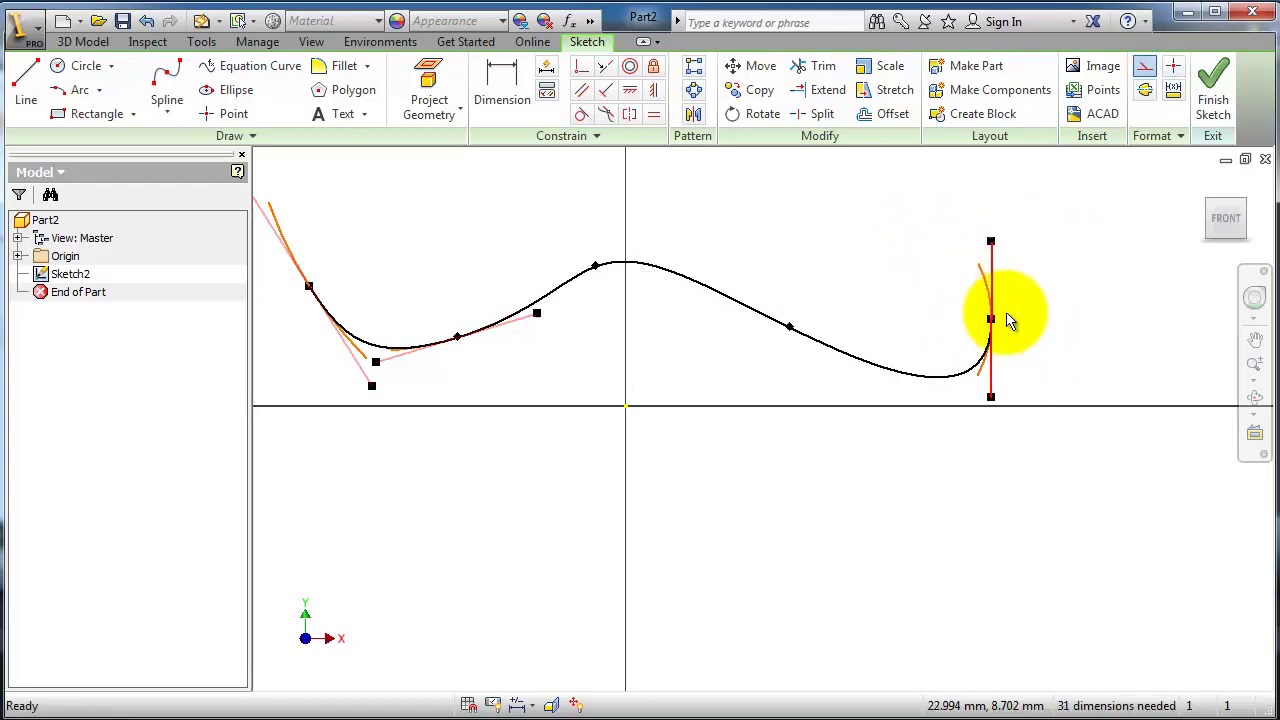
pyautogui.moveTo(990, 392); pyautogui.dragTo(892, 381)
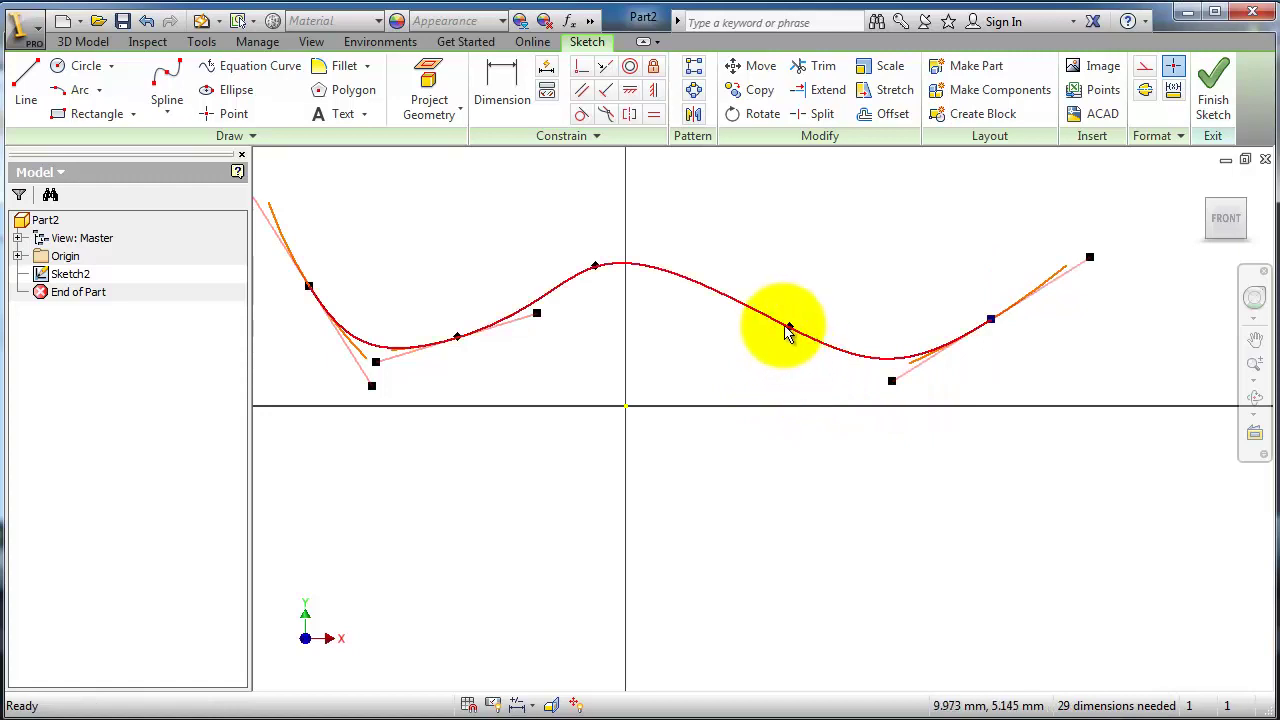
# Shift the middle fit points down to deepen the spline's second dip.
pyautogui.moveTo(787, 333); pyautogui.dragTo(828, 343)
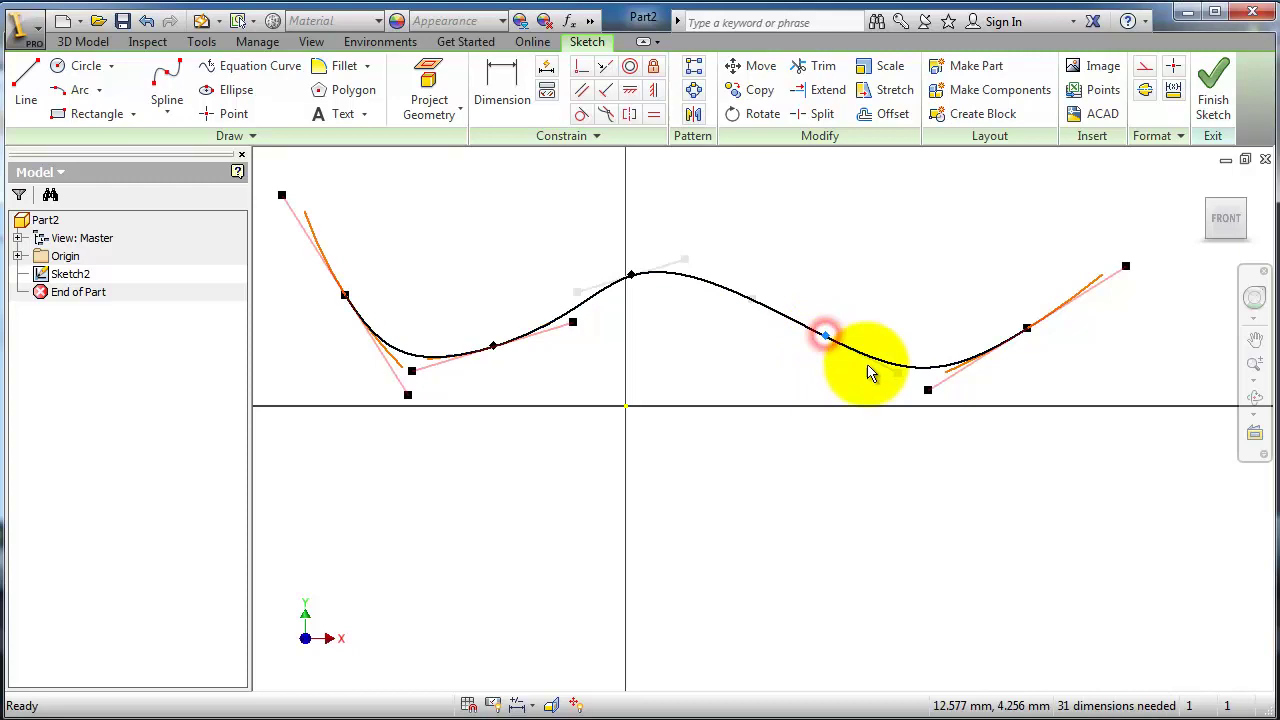
pyautogui.moveTo(900, 371); pyautogui.dragTo(894, 388)
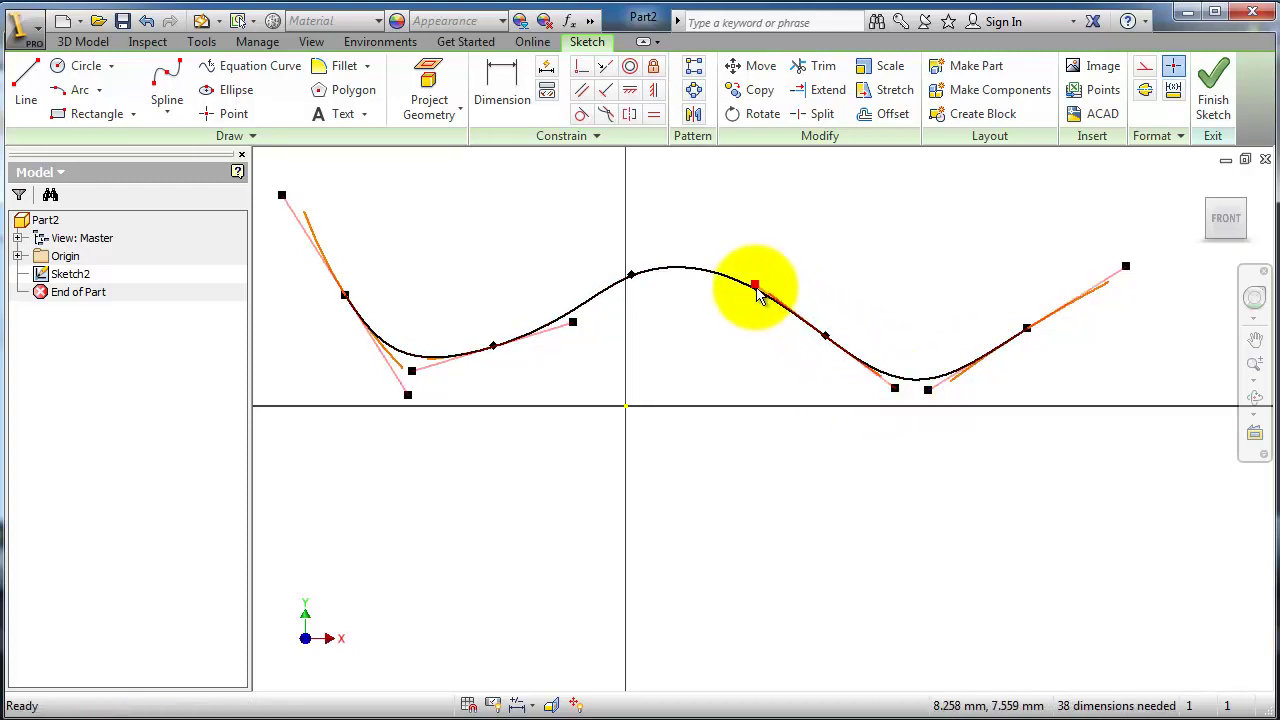
pyautogui.moveTo(759, 288); pyautogui.dragTo(783, 303)
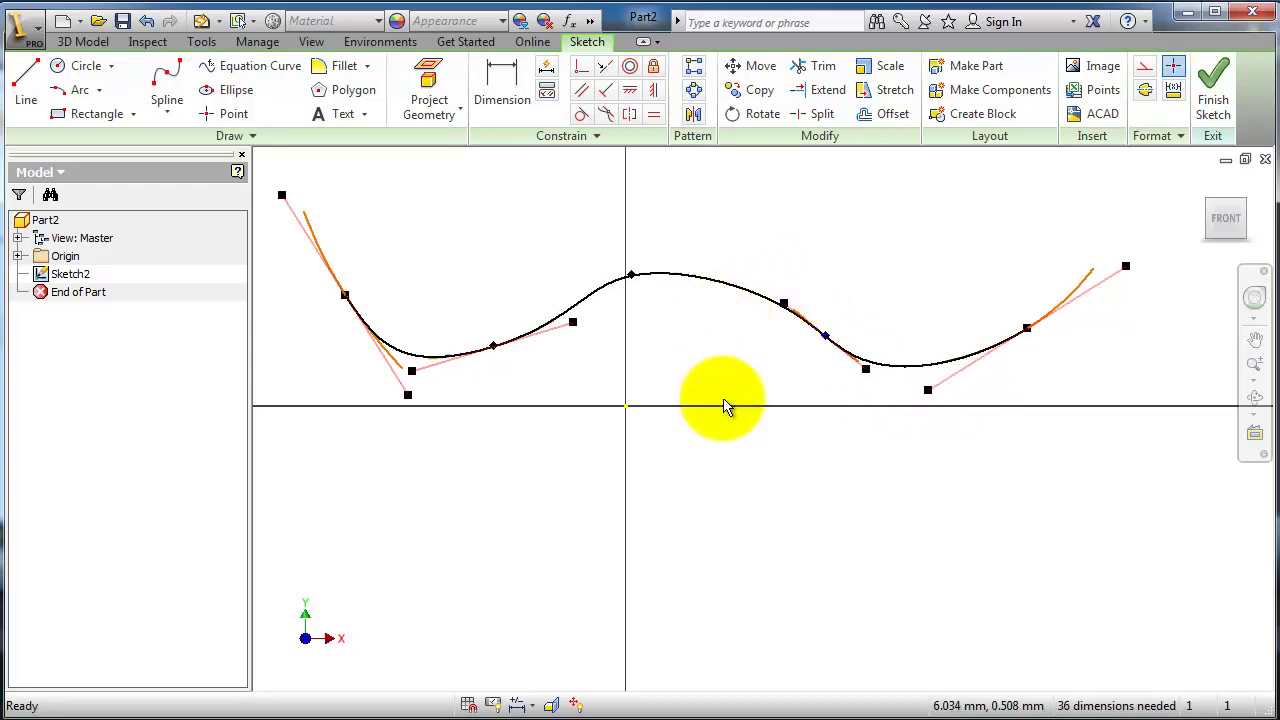
pyautogui.moveTo(798, 438)
pyautogui.mouseDown(button='middle')
pyautogui.moveTo(810, 390)
pyautogui.moveTo(797, 374)
pyautogui.moveTo(800, 394)
pyautogui.mouseUp(button='middle')
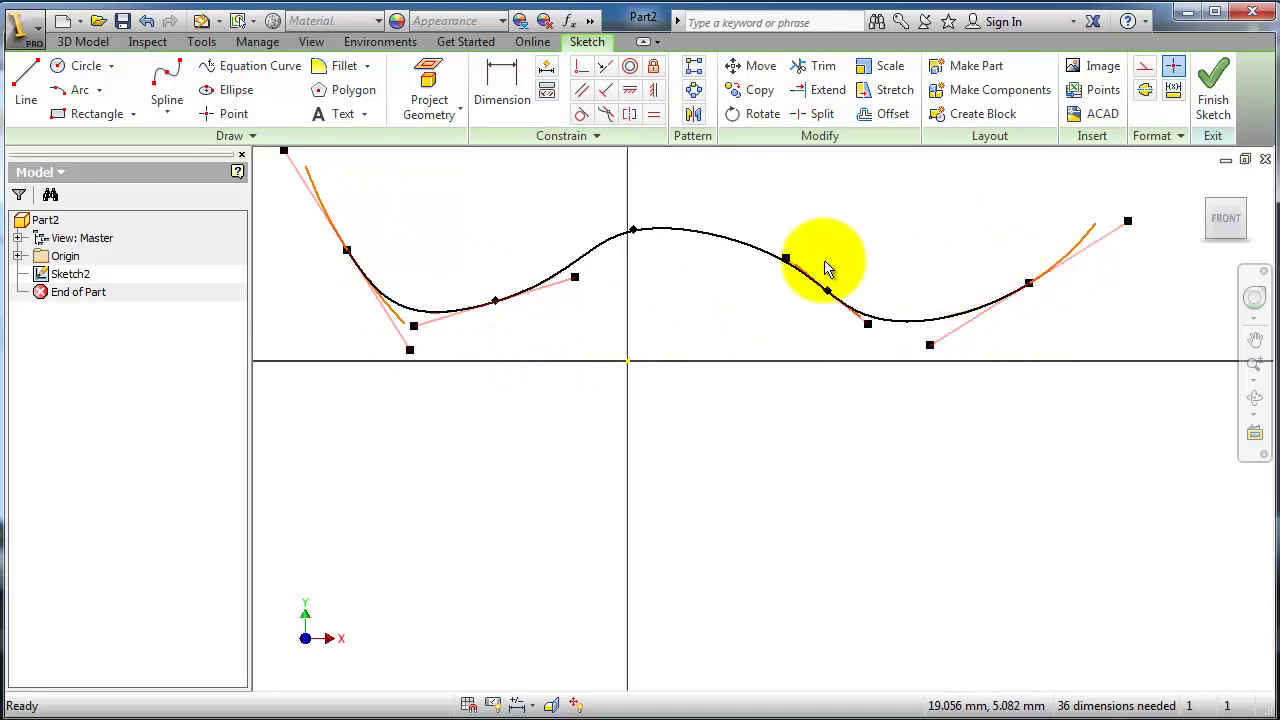
# Draw a seven-point control-vertex spline looping into a tilted oval below the wave, closed on its start.
pyautogui.click(172, 114)
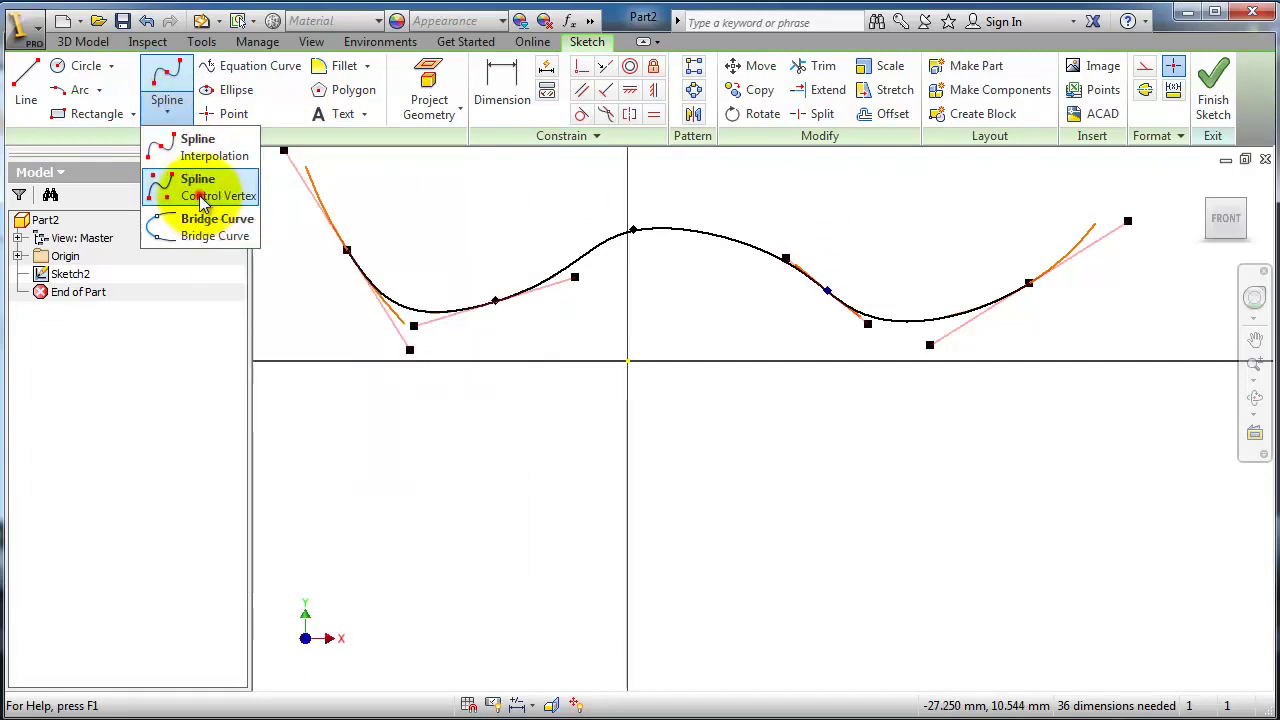
pyautogui.click(203, 195)
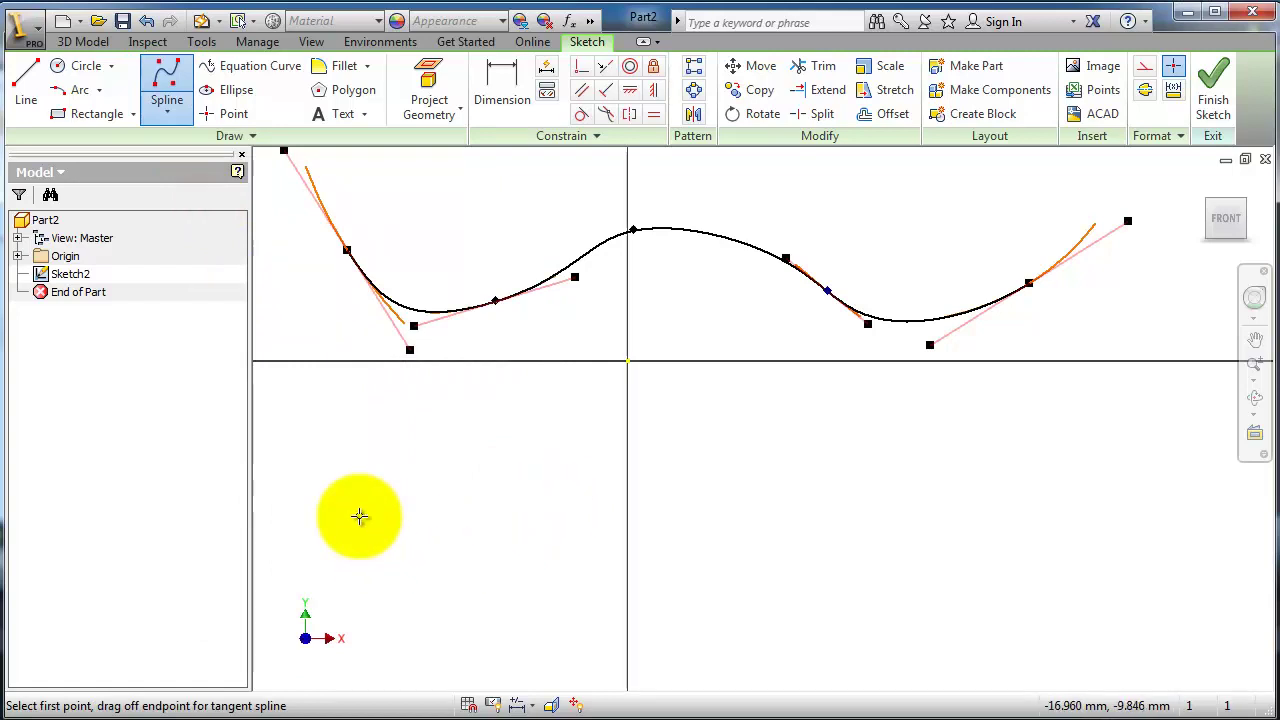
pyautogui.click(359, 514)
pyautogui.click(679, 467)
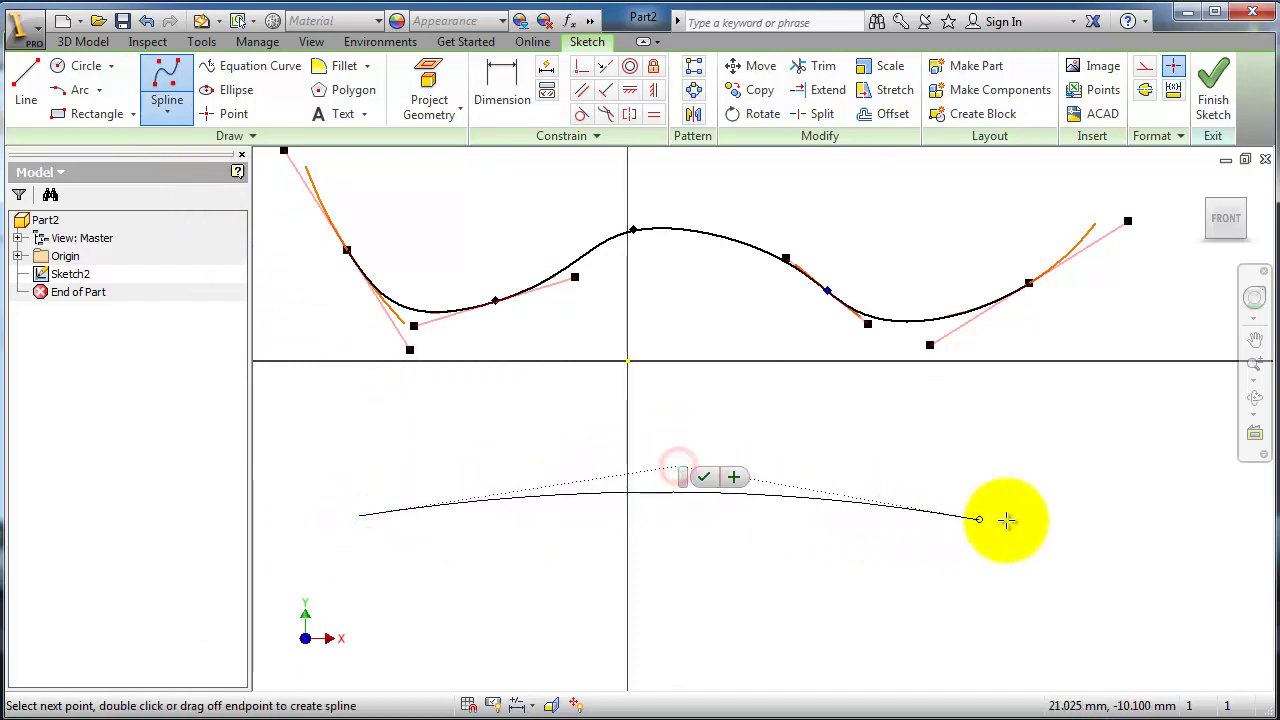
pyautogui.click(1056, 523)
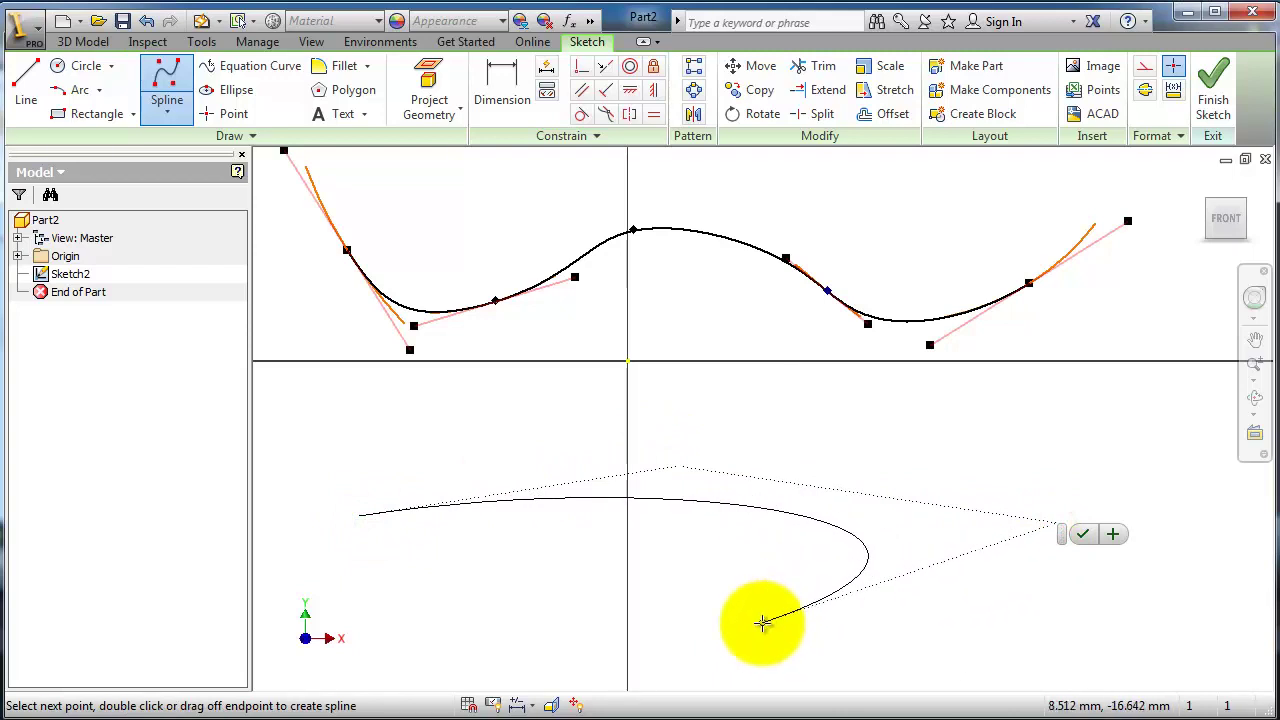
pyautogui.click(766, 622)
pyautogui.scroll(-3, 778, 537)
pyautogui.scroll(6, 777, 537)
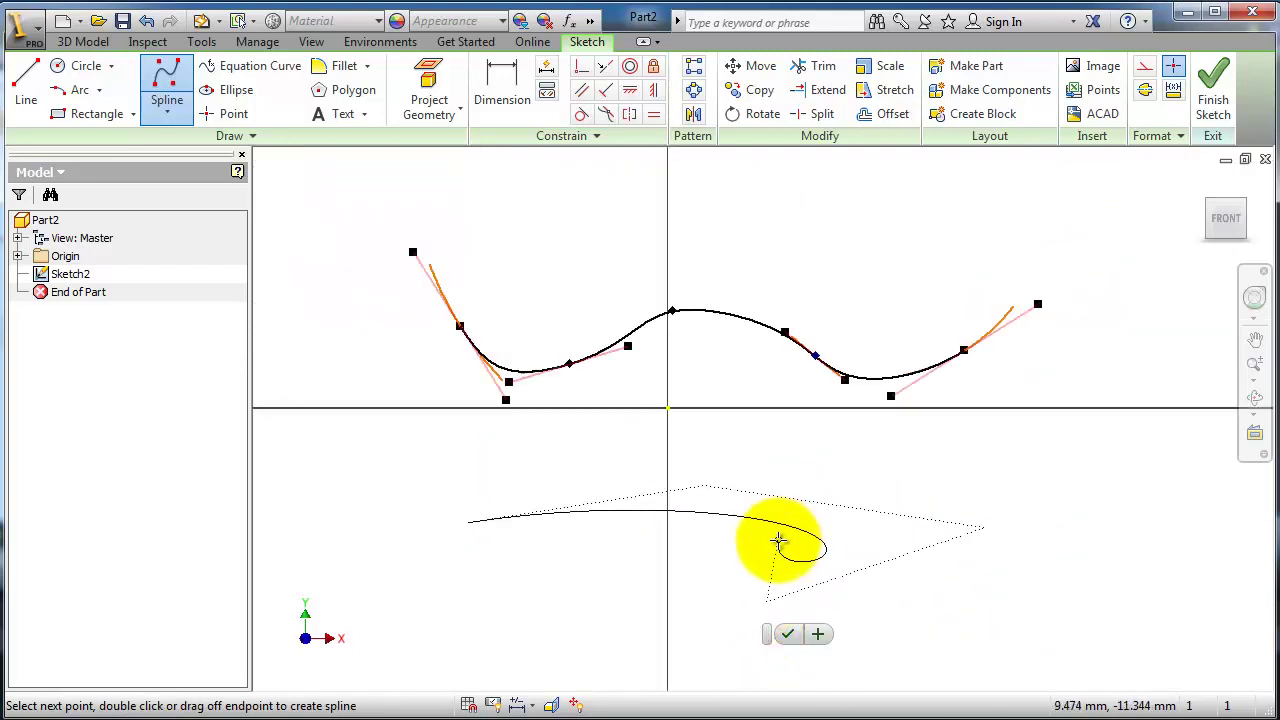
pyautogui.click(746, 606)
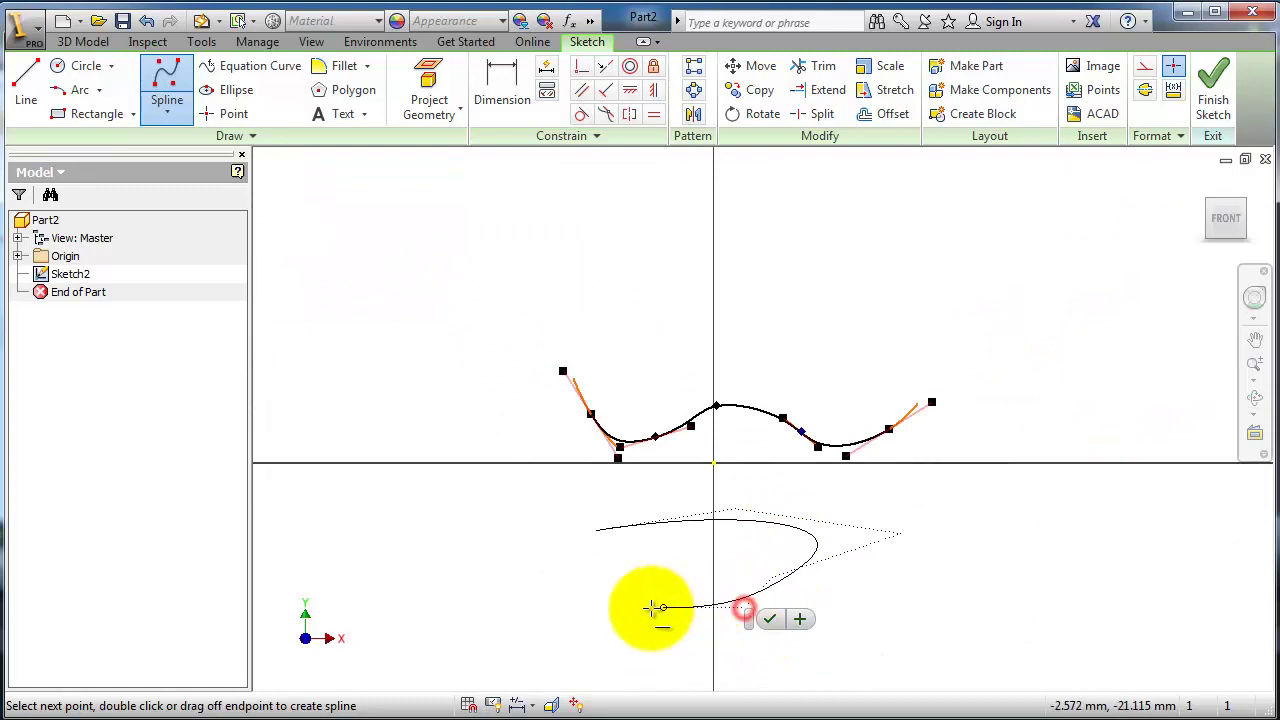
pyautogui.click(571, 628)
pyautogui.click(502, 571)
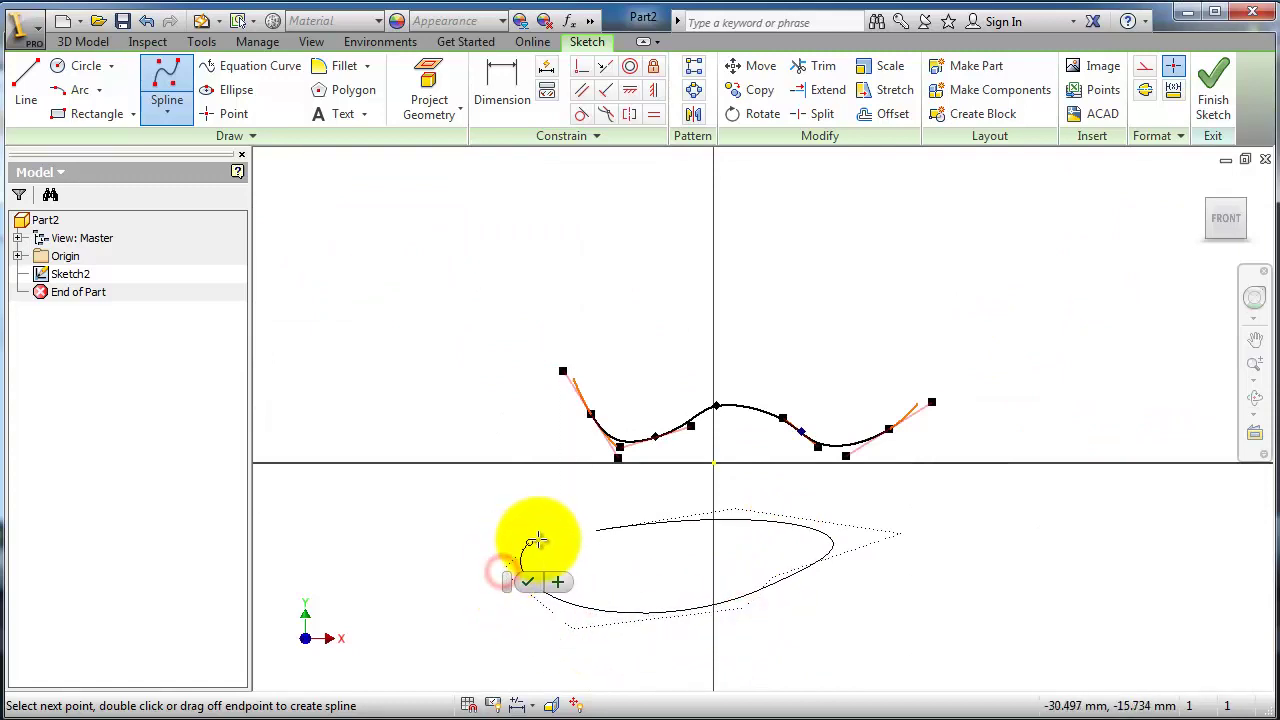
pyautogui.click(599, 532)
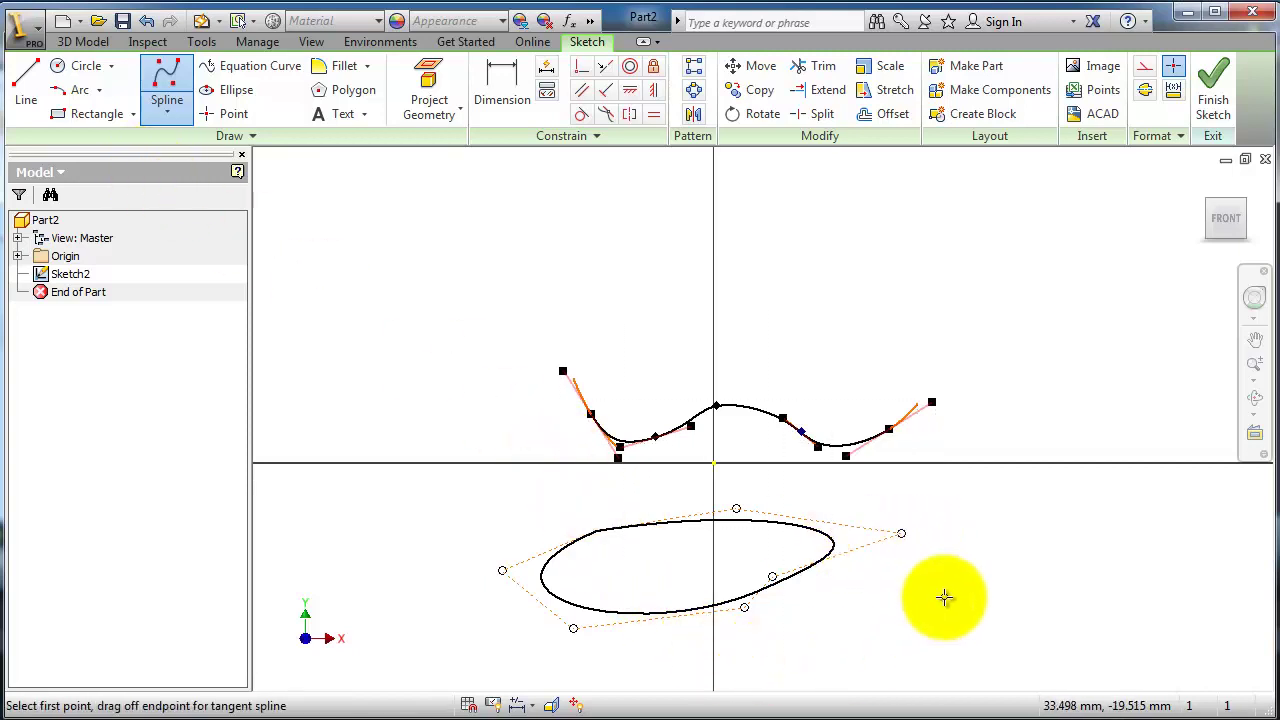
# Drag the oval's lower-right, bottom, lower-left and left control vertices outward into a fuller teardrop.
pyautogui.press('Escape')
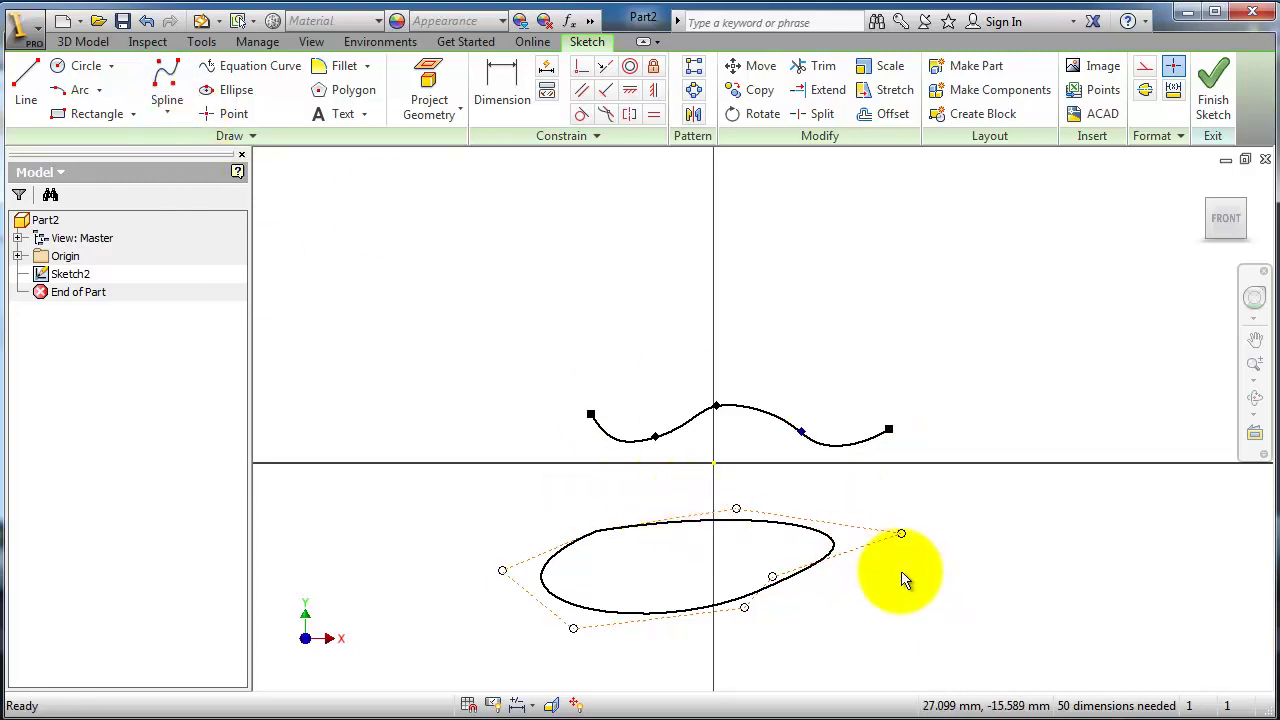
pyautogui.scroll(-2, 877, 549)
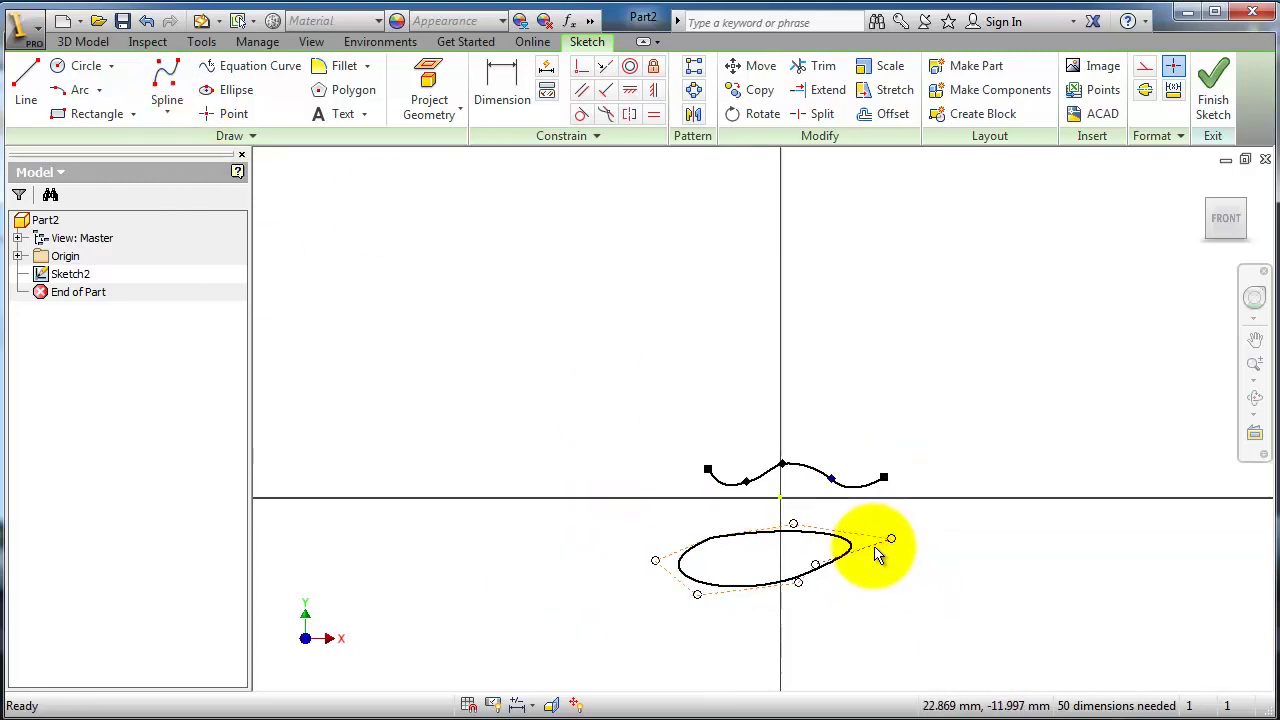
pyautogui.scroll(5, 811, 563)
pyautogui.moveTo(811, 563)
pyautogui.mouseDown(button='middle')
pyautogui.moveTo(965, 485)
pyautogui.moveTo(923, 437)
pyautogui.mouseUp(button='middle')
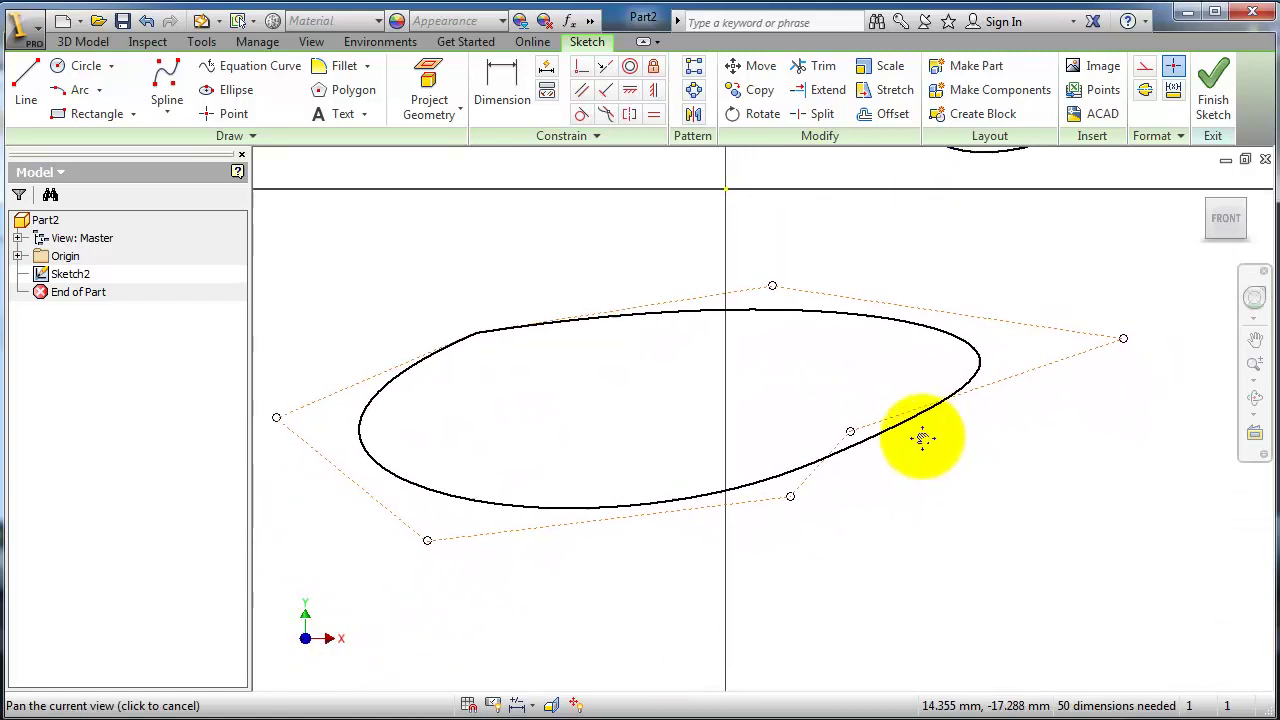
pyautogui.moveTo(1109, 334)
pyautogui.mouseDown()
pyautogui.moveTo(1115, 400)
pyautogui.moveTo(1119, 345)
pyautogui.mouseUp()
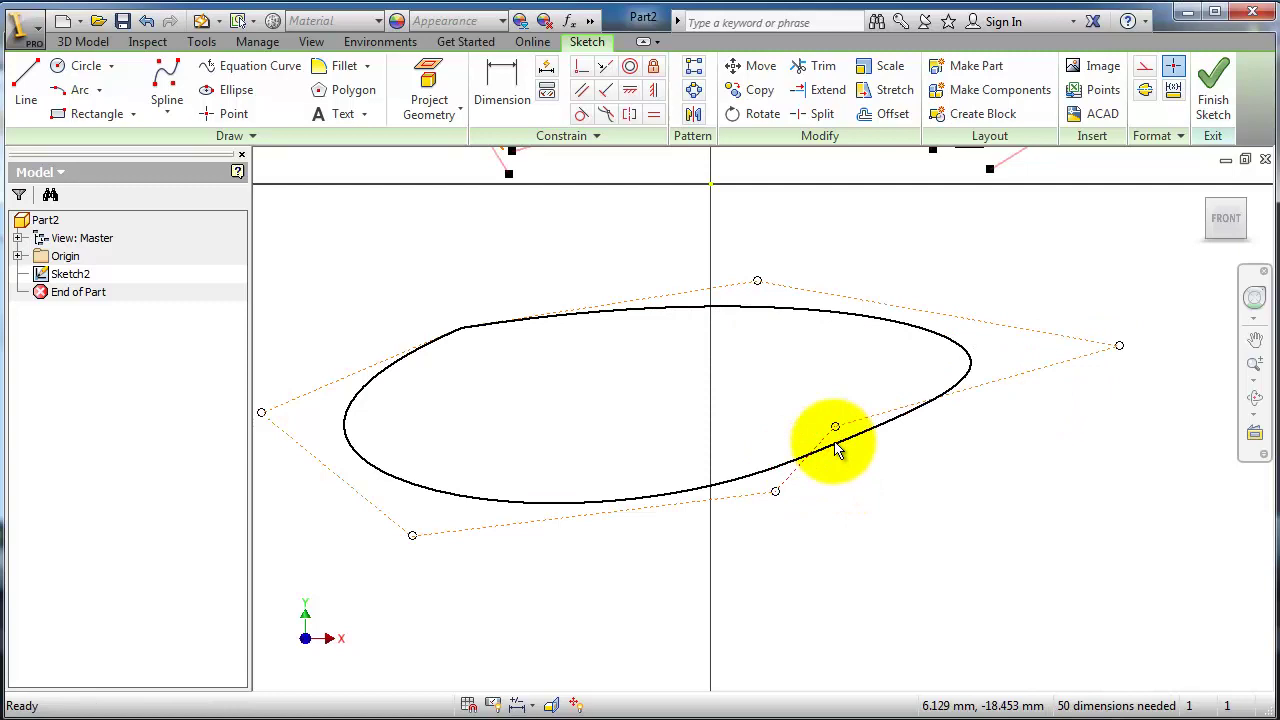
pyautogui.moveTo(835, 426); pyautogui.dragTo(865, 491)
pyautogui.moveTo(773, 491); pyautogui.dragTo(736, 565)
pyautogui.moveTo(410, 539); pyautogui.dragTo(361, 590)
pyautogui.moveTo(287, 408); pyautogui.dragTo(312, 395)
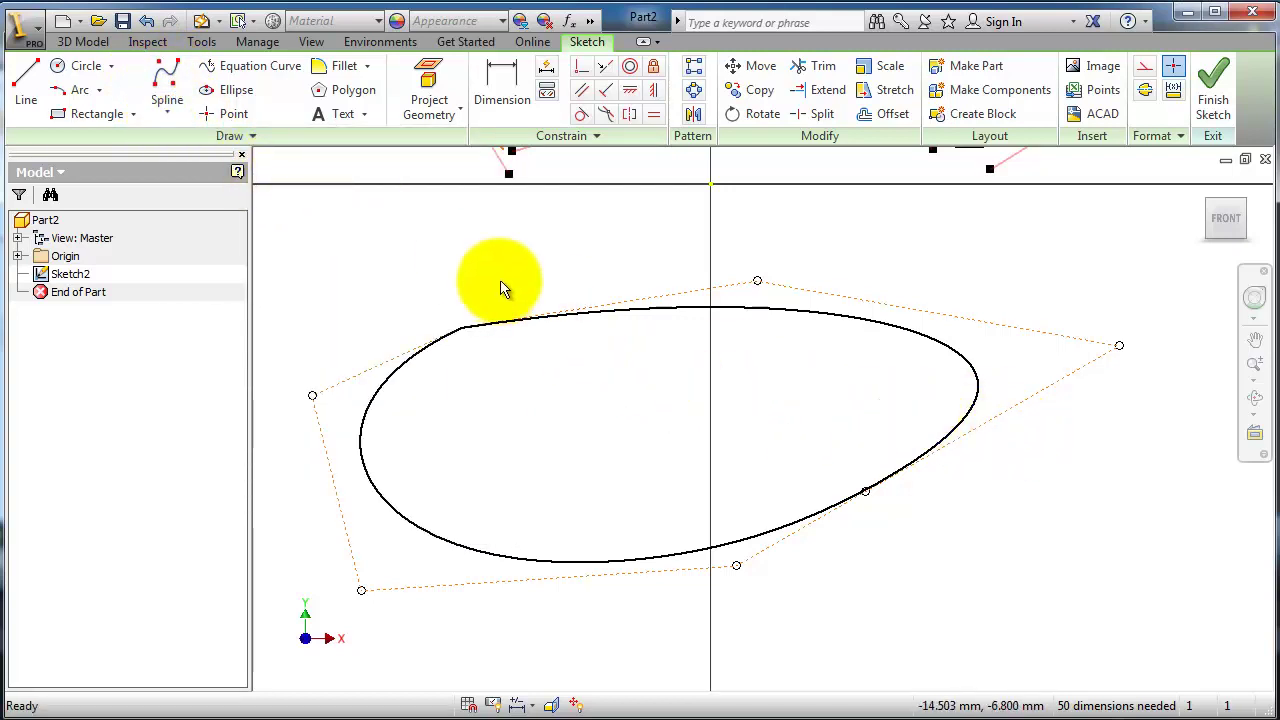
pyautogui.moveTo(1071, 294); pyautogui.dragTo(1031, 247, button='middle')
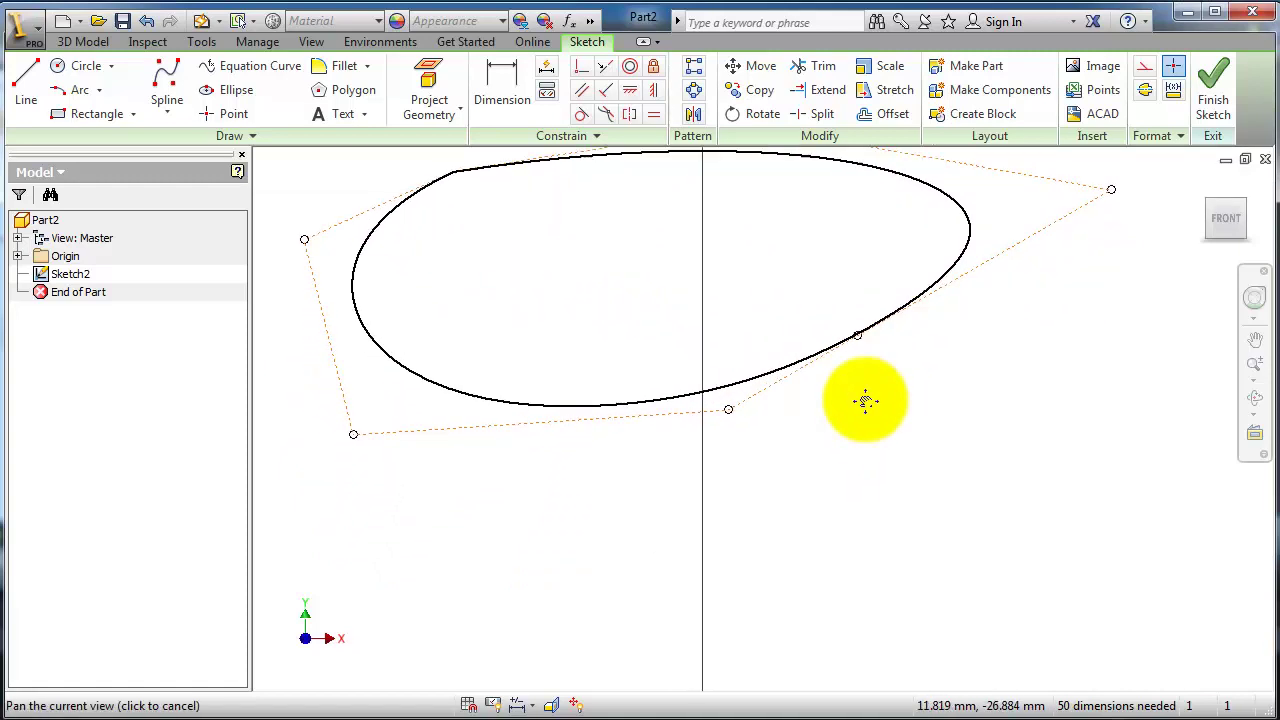
pyautogui.moveTo(866, 401)
pyautogui.mouseDown()
pyautogui.moveTo(766, 417)
pyautogui.moveTo(877, 480)
pyautogui.moveTo(800, 380)
pyautogui.moveTo(612, 334)
pyautogui.moveTo(623, 331)
pyautogui.moveTo(597, 463)
pyautogui.moveTo(551, 463)
pyautogui.moveTo(534, 443)
pyautogui.mouseUp()
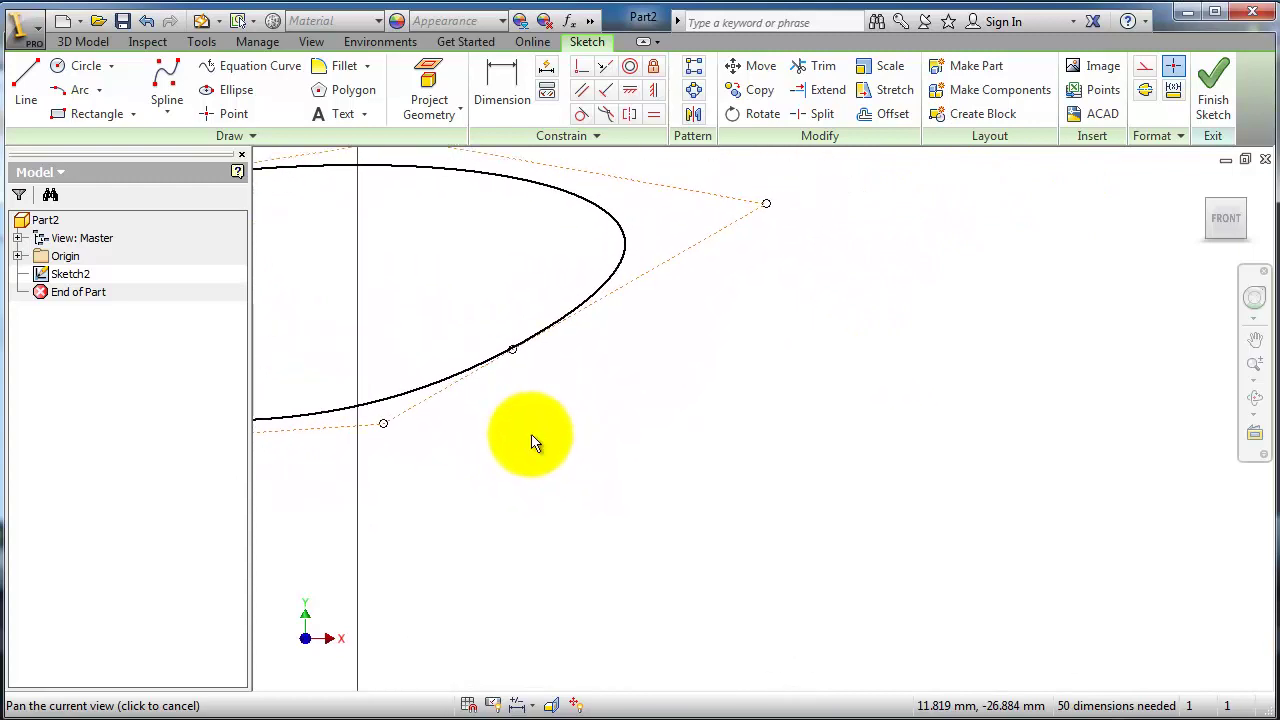
# Draw four connected lines forming an open parallelogram, leaving a gap between the left and top lines.
pyautogui.click(168, 114)
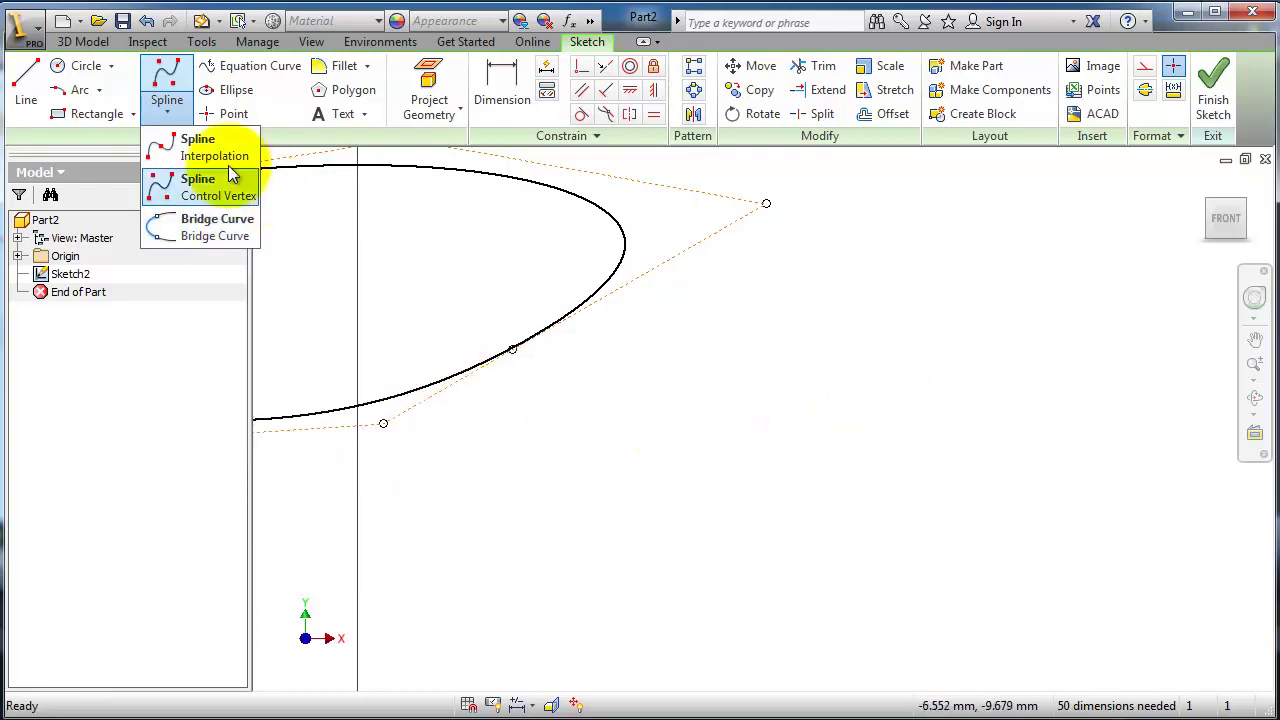
pyautogui.click(26, 86)
pyautogui.click(766, 360)
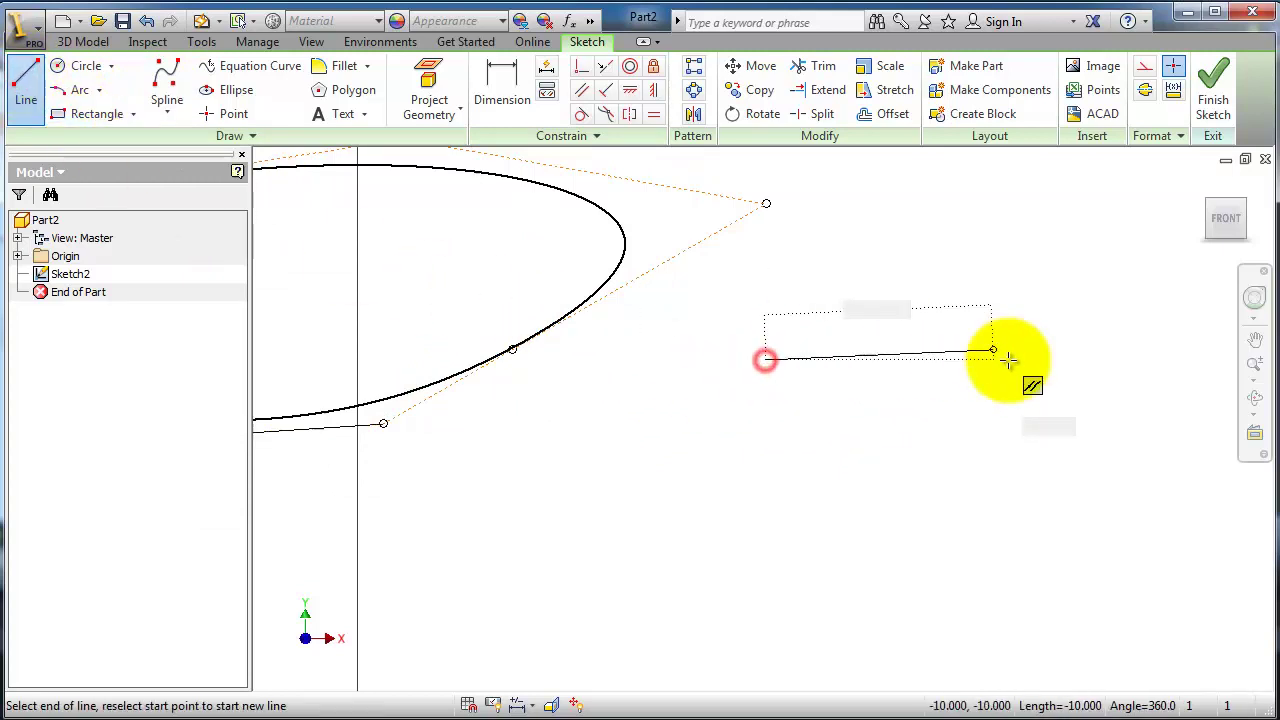
pyautogui.click(1034, 381)
pyautogui.click(737, 591)
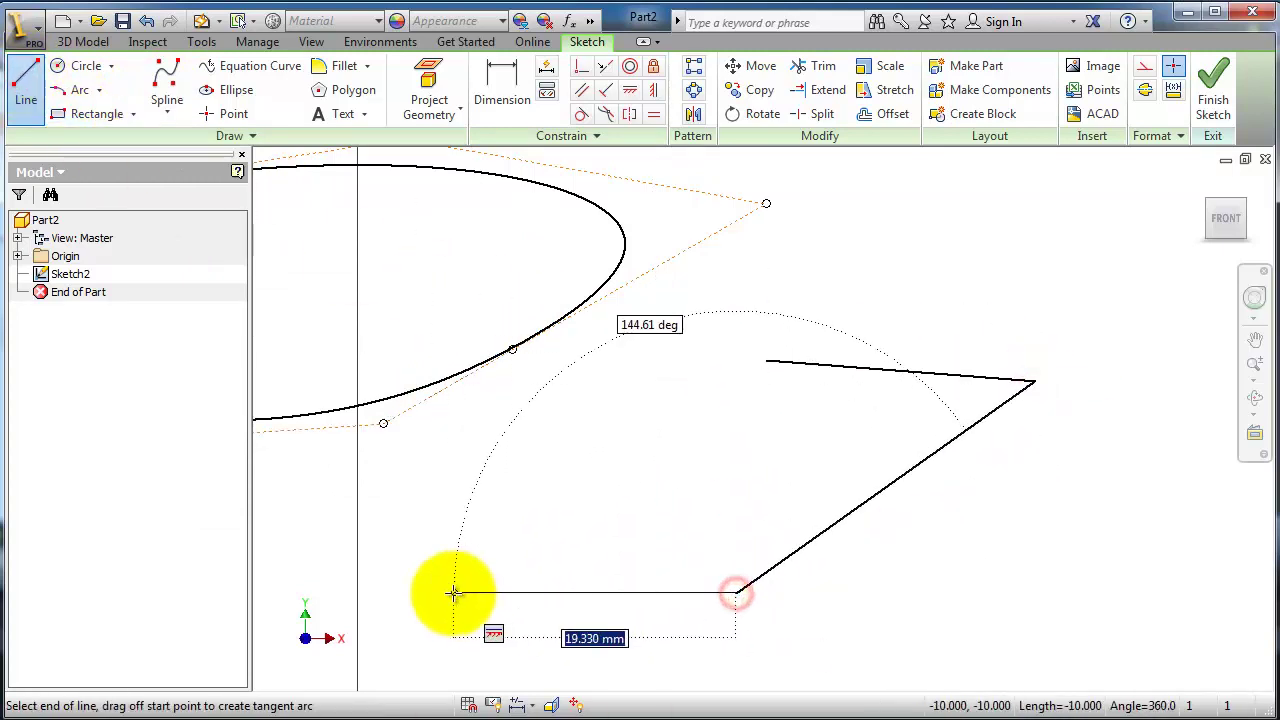
pyautogui.click(453, 592)
pyautogui.click(634, 374)
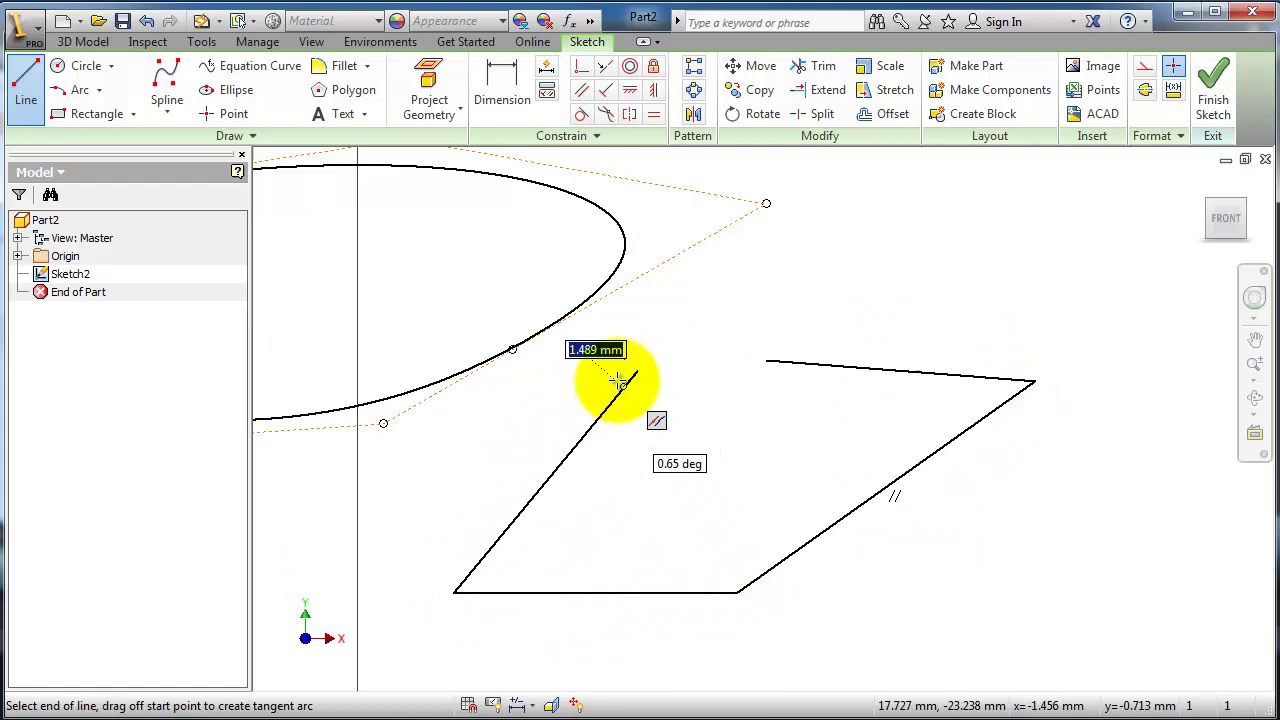
pyautogui.rightClick(622, 378)
pyautogui.click(675, 382)
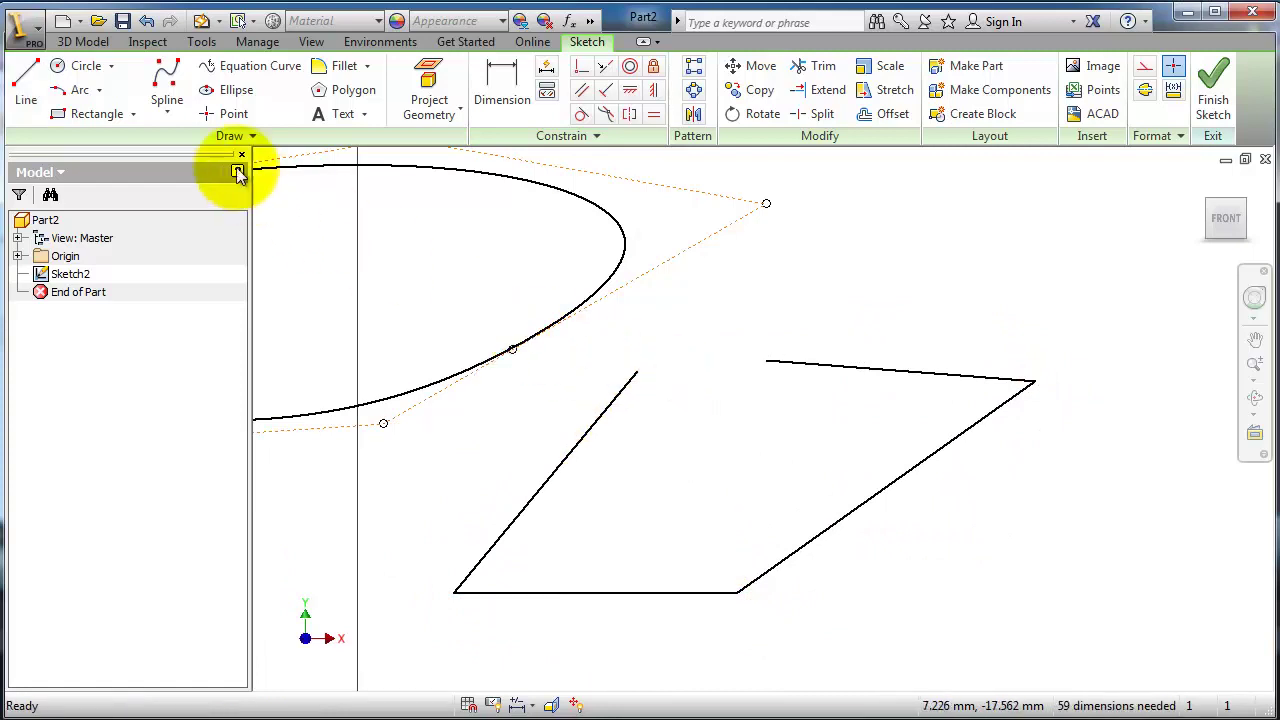
# Close the gap between the left and top lines with a bridge curve.
pyautogui.click(167, 117)
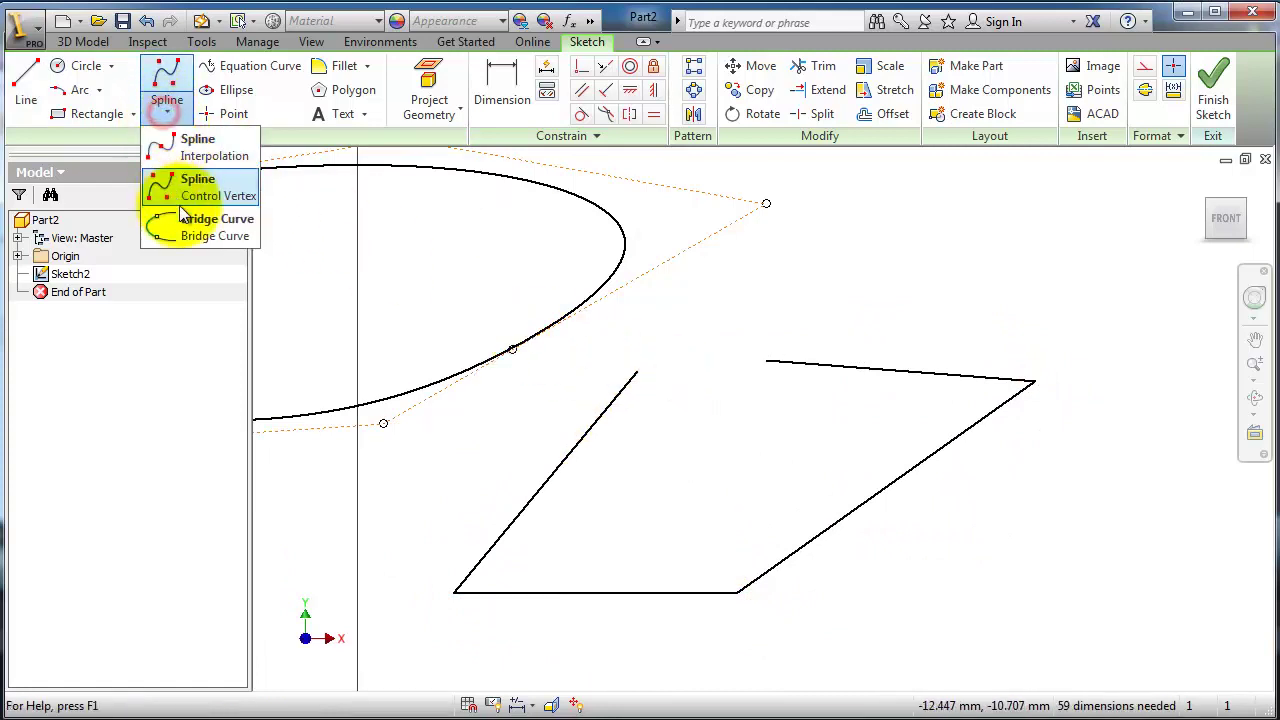
pyautogui.click(183, 229)
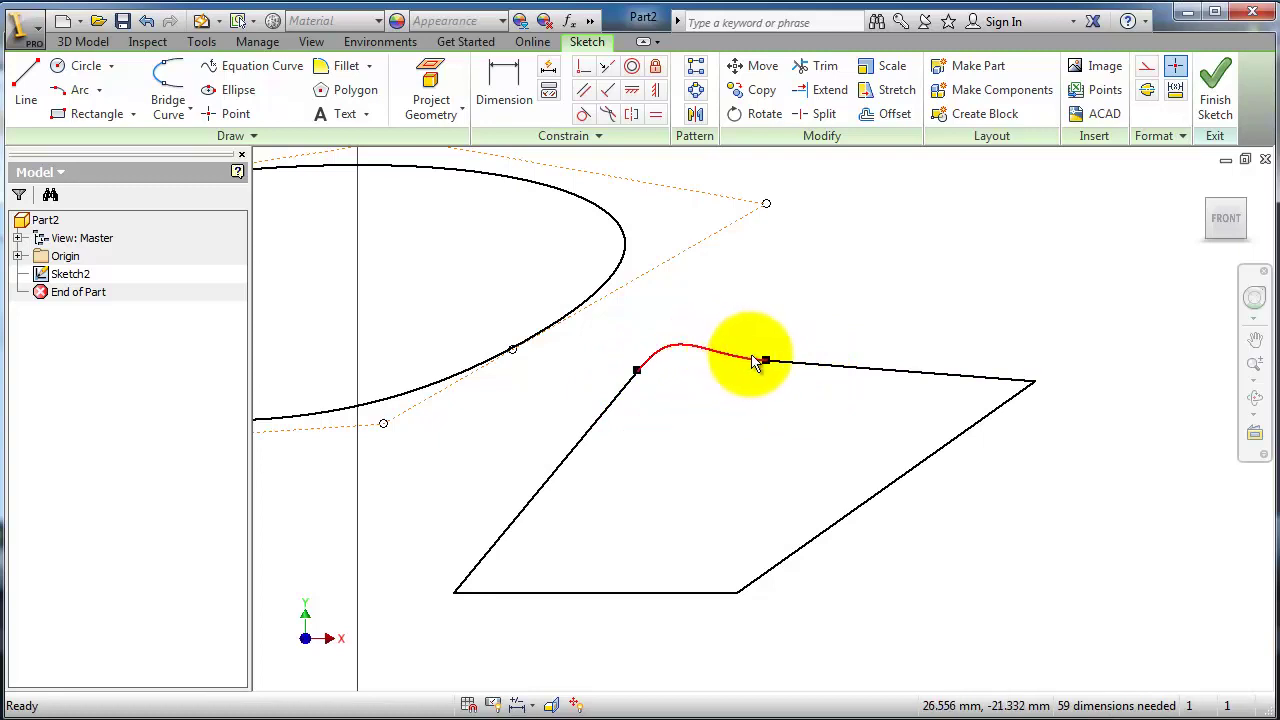
pyautogui.moveTo(737, 443); pyautogui.dragTo(790, 364, button='middle')
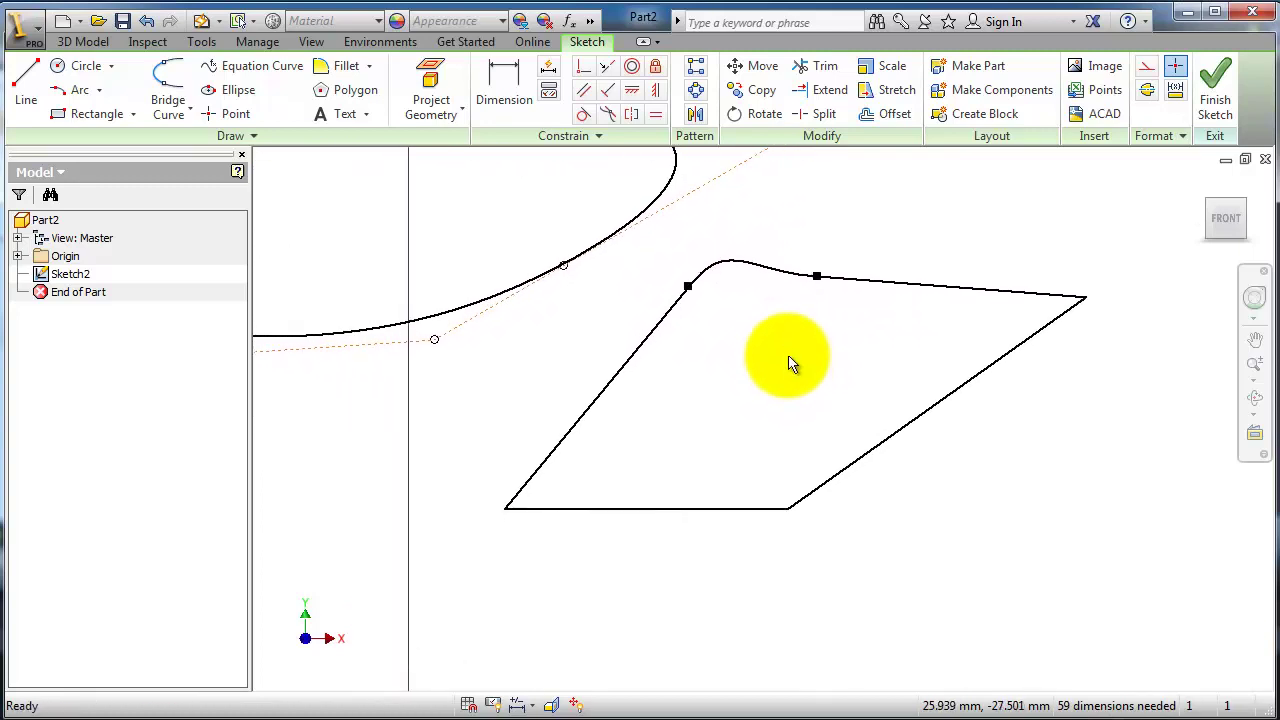
pyautogui.click(711, 274)
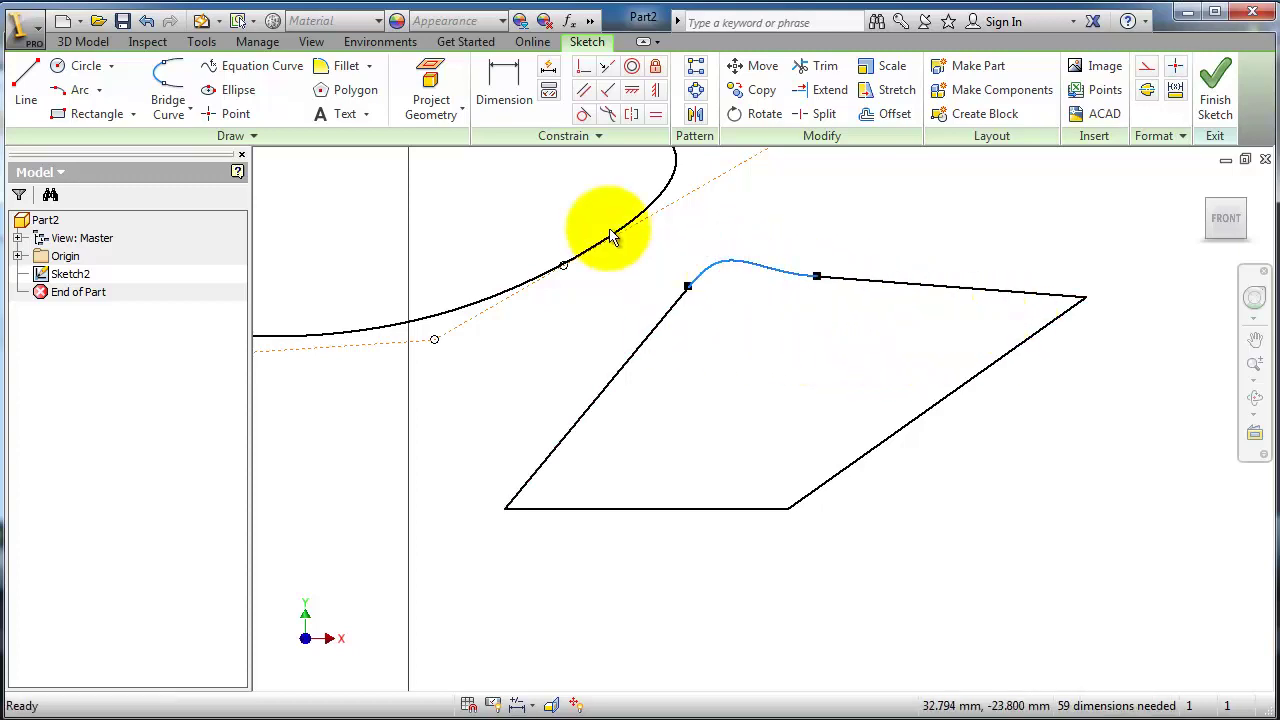
# Add a second bridge curve linking the bottom line to the top line's right end.
pyautogui.click(167, 92)
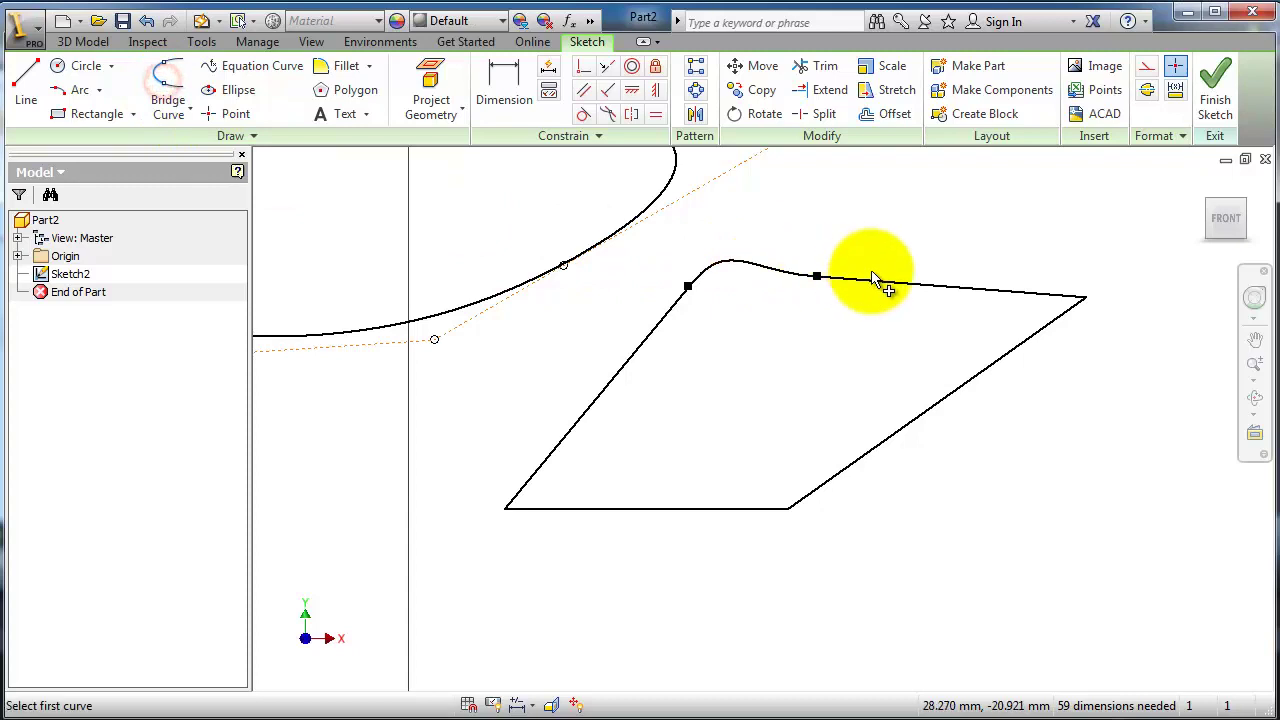
pyautogui.click(995, 299)
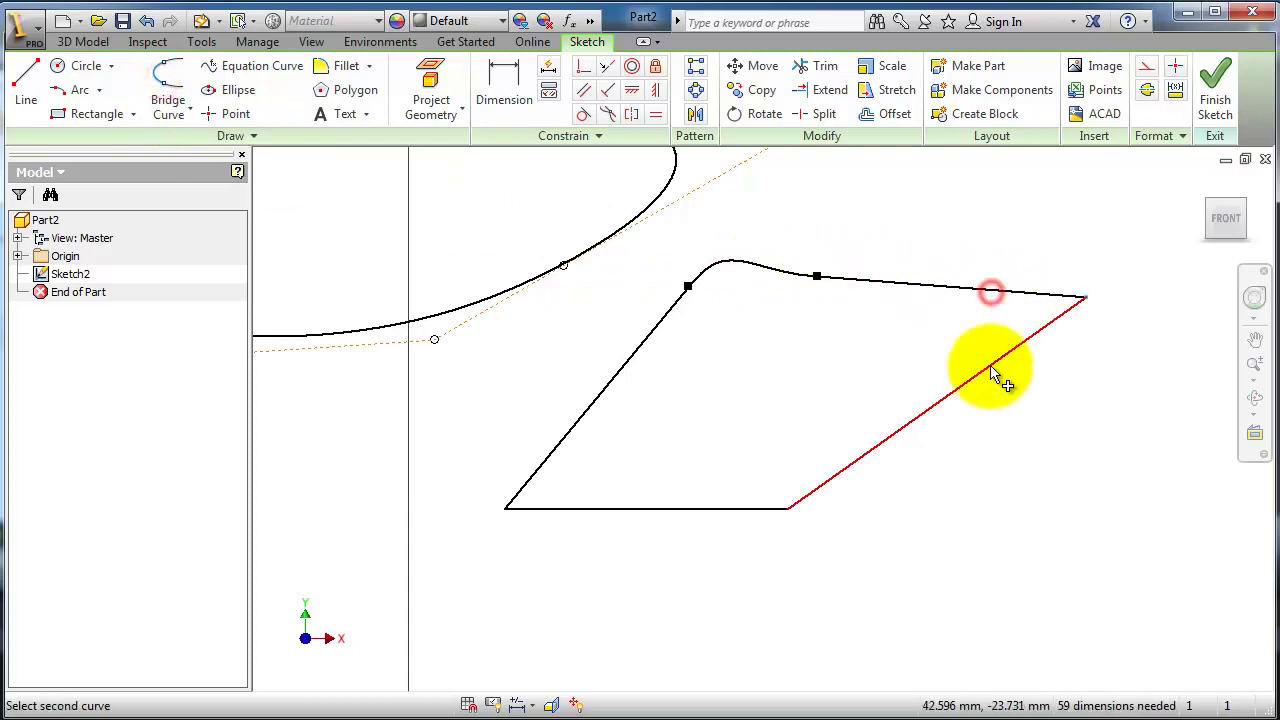
pyautogui.click(765, 510)
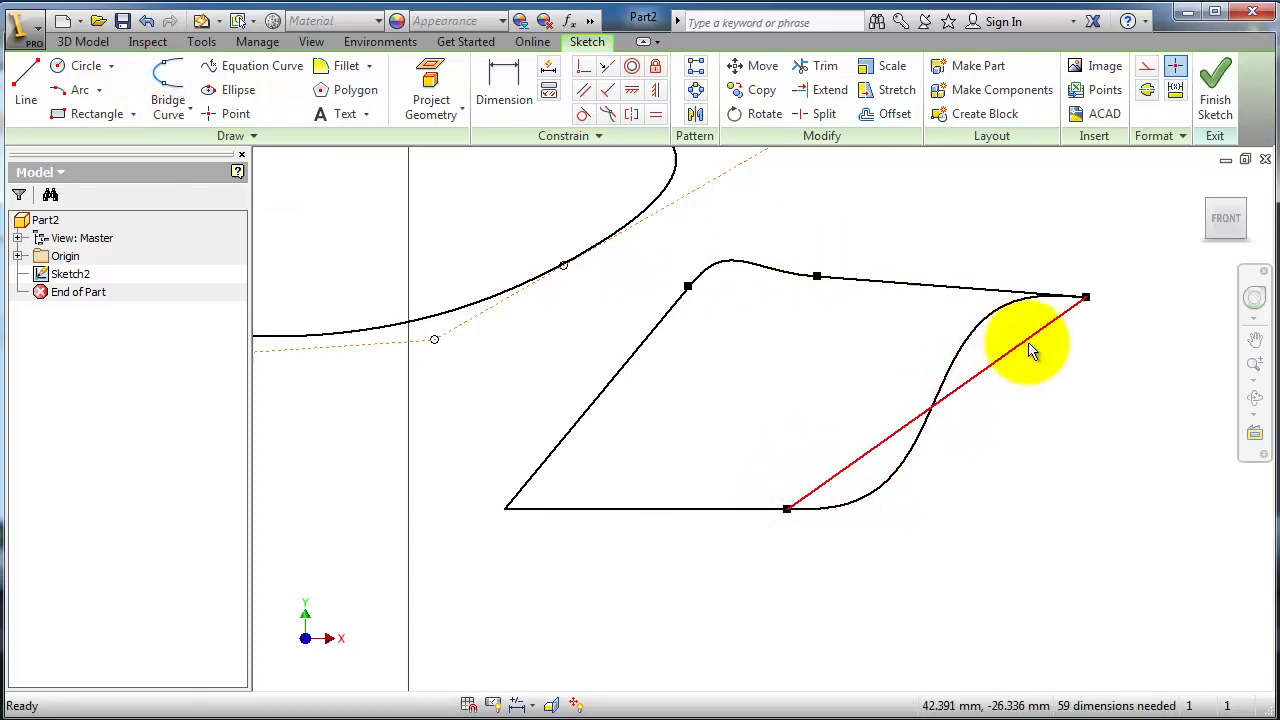